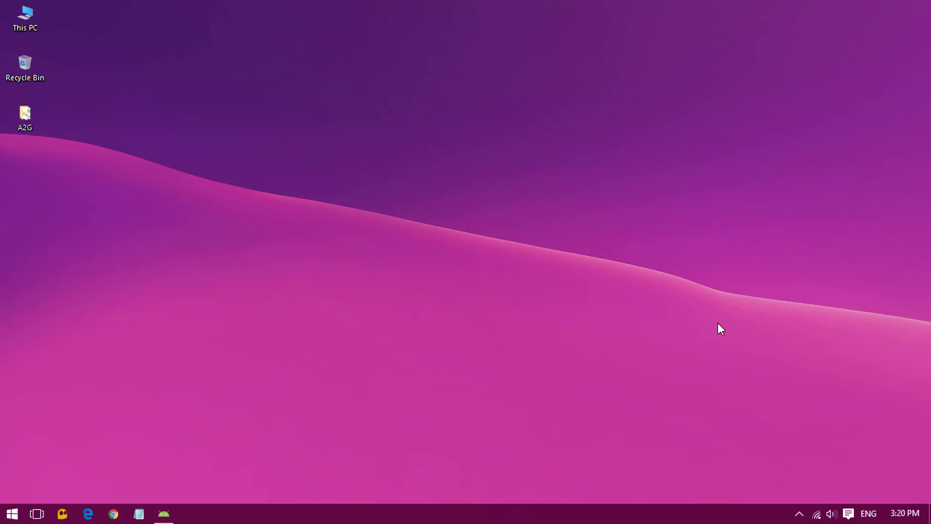
left_click(170, 514)
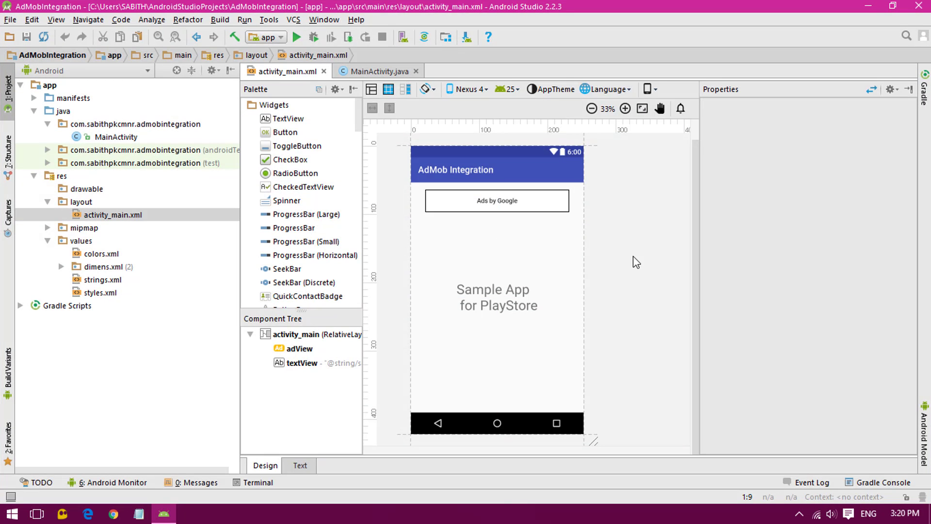
left_click(467, 293)
left_click(496, 205)
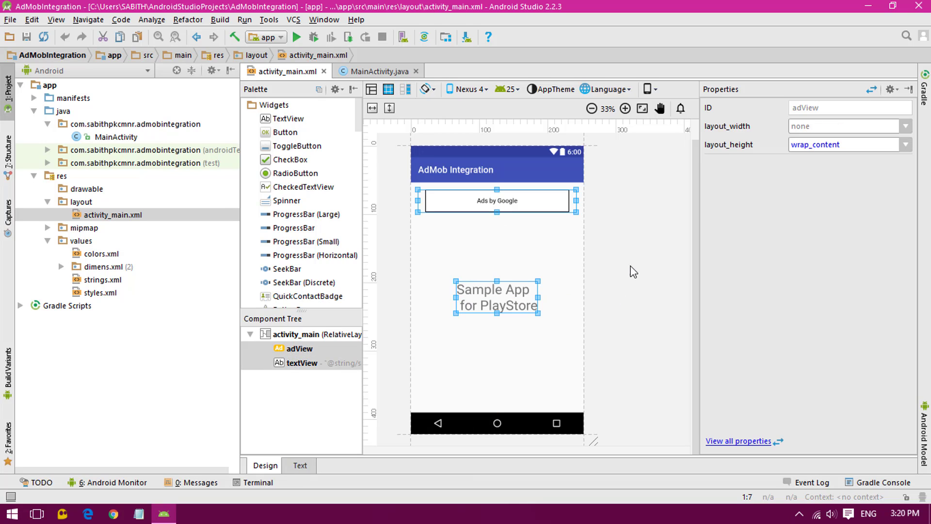
left_click(624, 315)
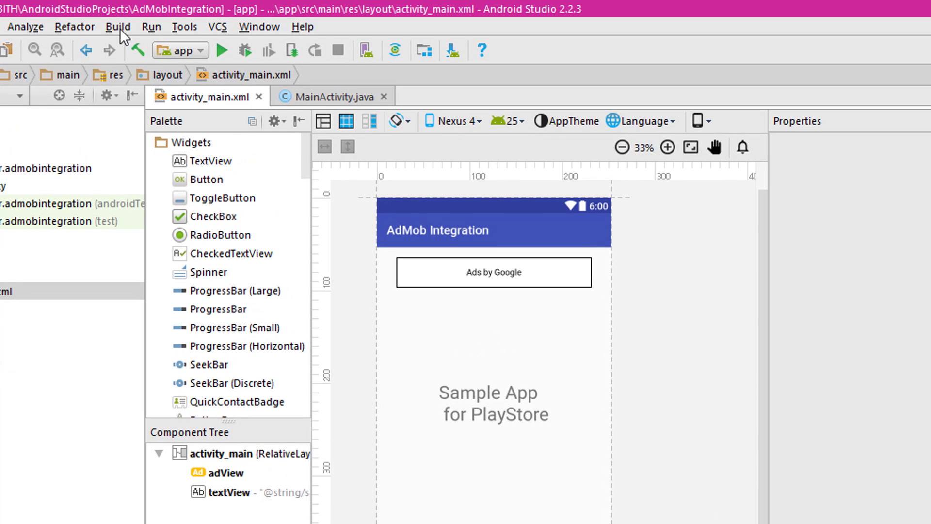
Start generating a signed APK with a new key store, apps license.jks, saved in the home folder.
left_click(118, 27)
mouse_move(139, 30)
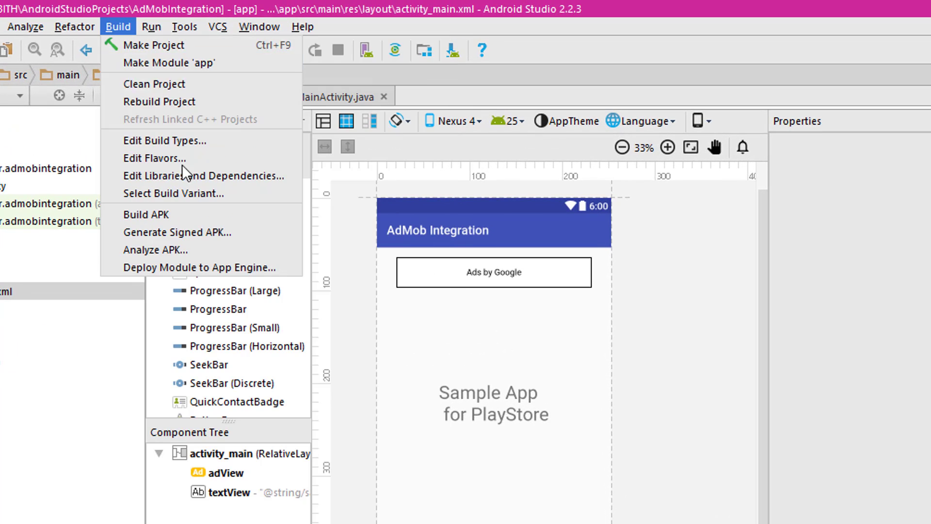
left_click(159, 232)
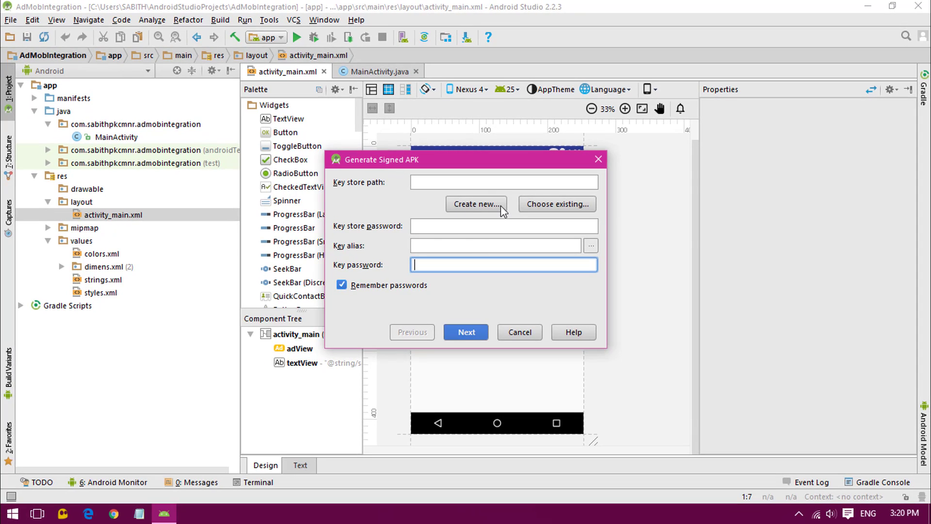
left_click(480, 210)
left_click(619, 124)
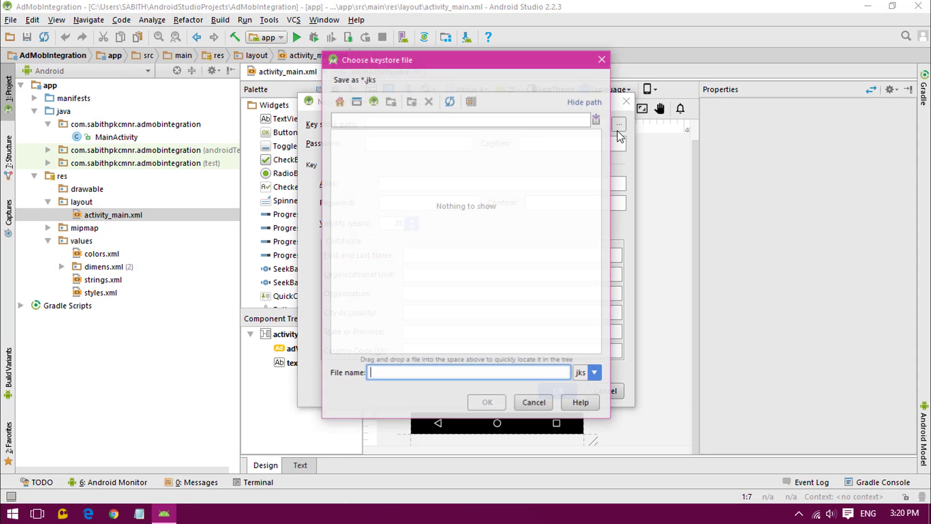
left_click(395, 280)
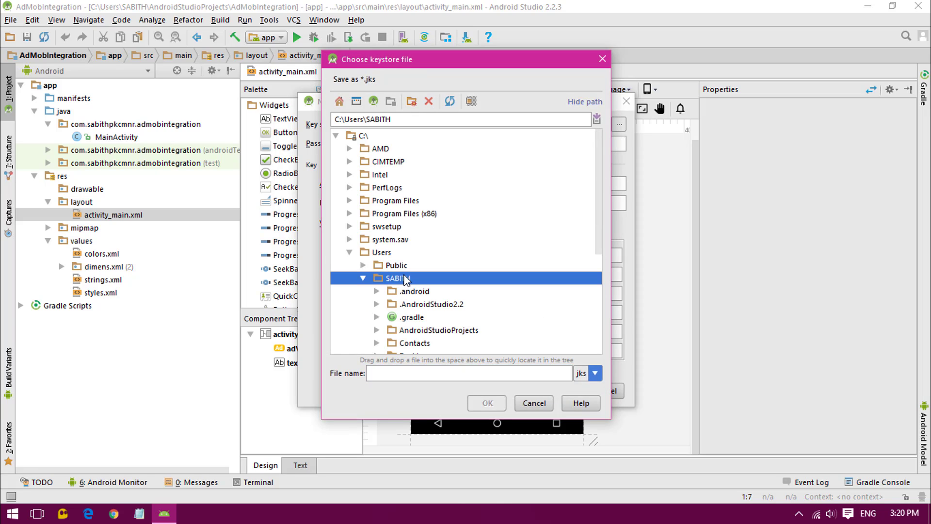
left_click(385, 380)
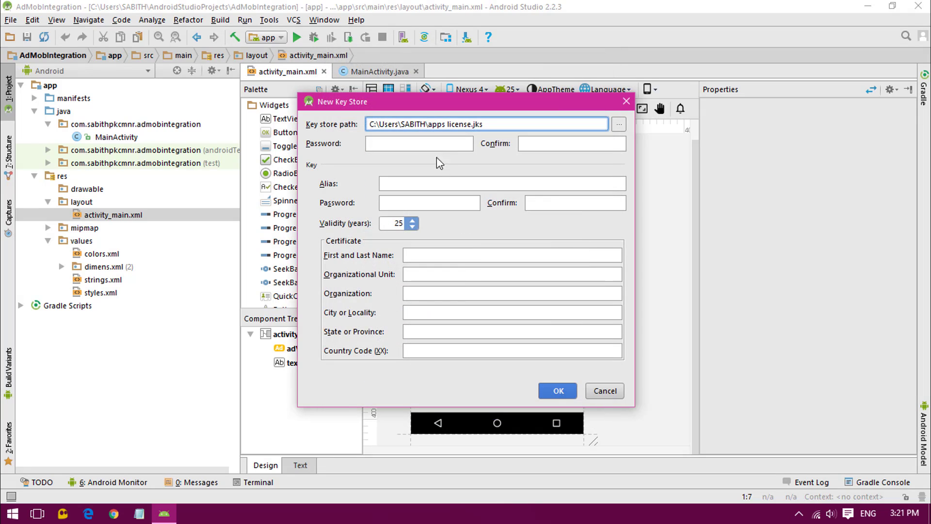
Fill in the key's organization, city, state and country code, confirm, and continue.
left_click(466, 290)
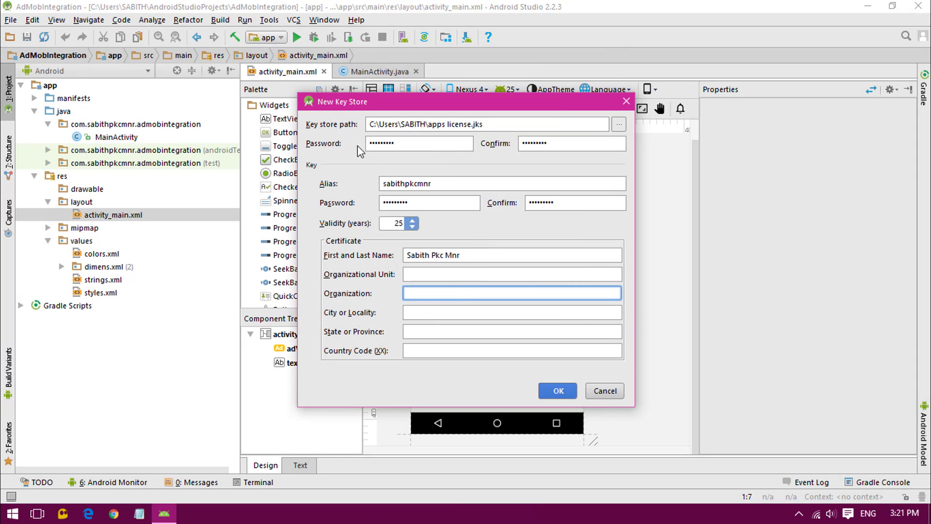
left_click(458, 280)
left_click(448, 294)
left_click(447, 316)
left_click(446, 329)
left_click(451, 348)
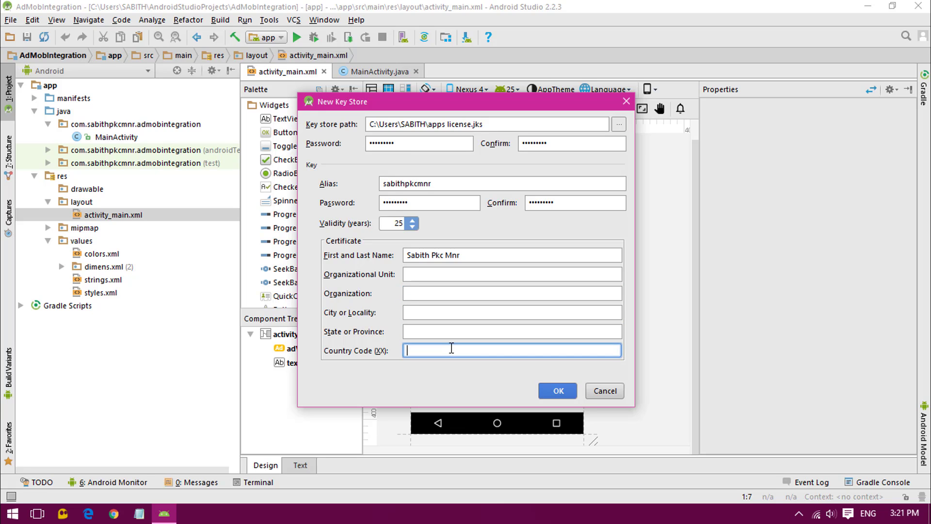
left_click(570, 393)
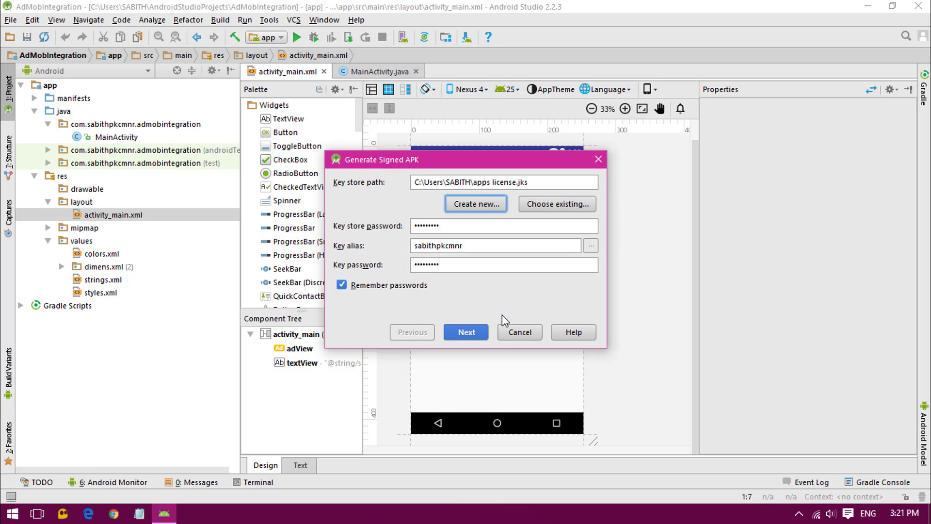
left_click(463, 333)
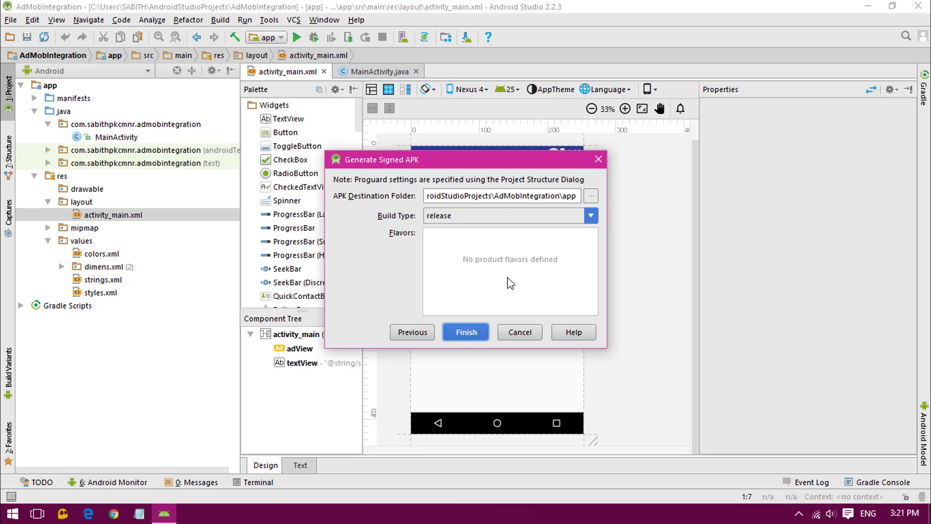
Build the signed release APK, check app-release.apk (2,264 KB) in the app folder, and close the project.
left_click(467, 332)
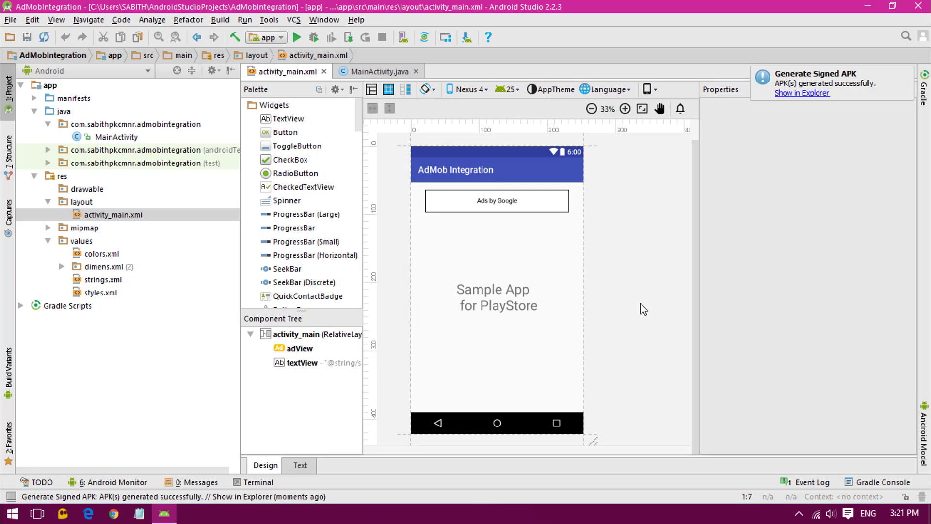
left_click(798, 94)
left_click(374, 264)
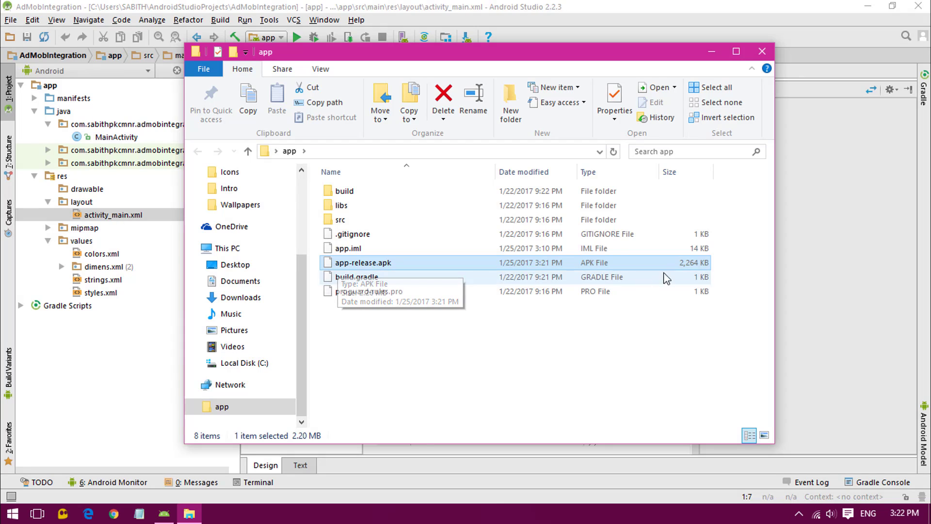
left_click(712, 52)
left_click(10, 19)
left_click(126, 75)
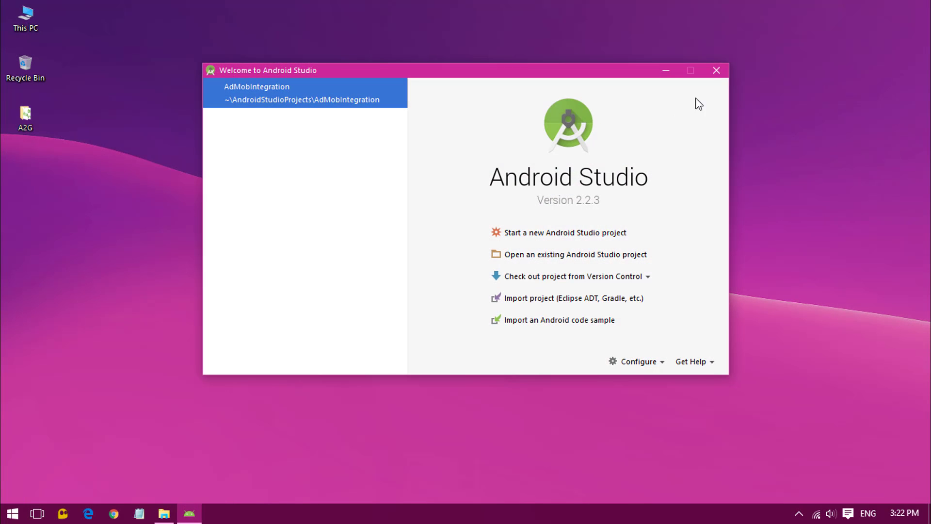
Close the Android Studio welcome window and refresh the desktop.
key("alt+F4")
right_click(476, 159)
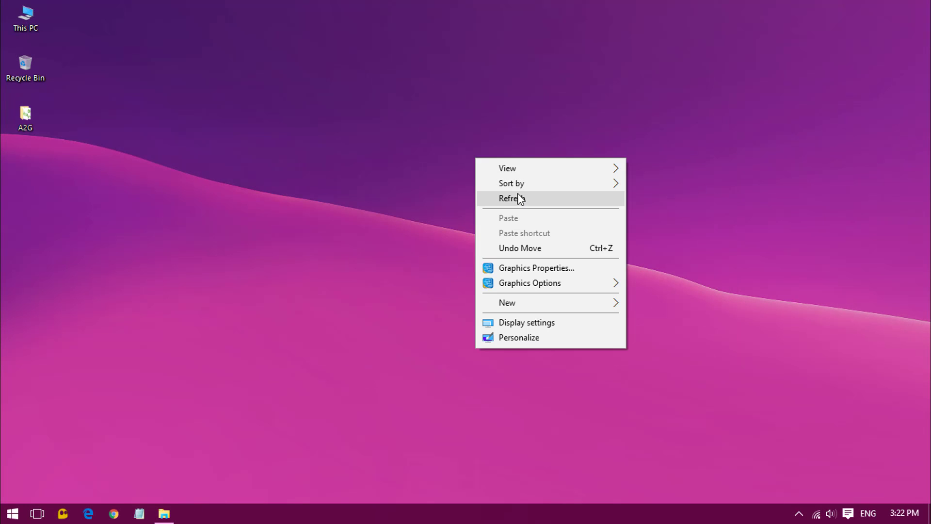
left_click(519, 199)
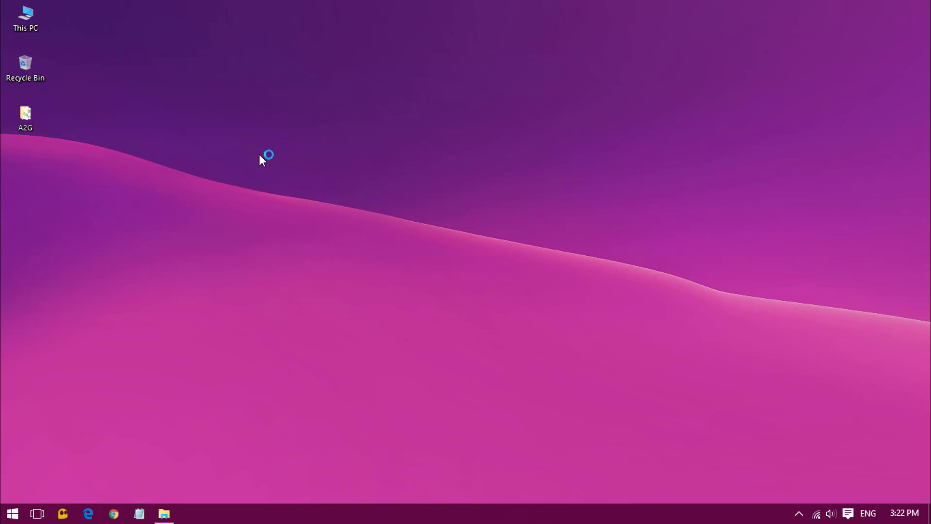
In Chrome, search Google for 'google play publish' using the suggestion.
left_click(113, 513)
type("g")
key("Return")
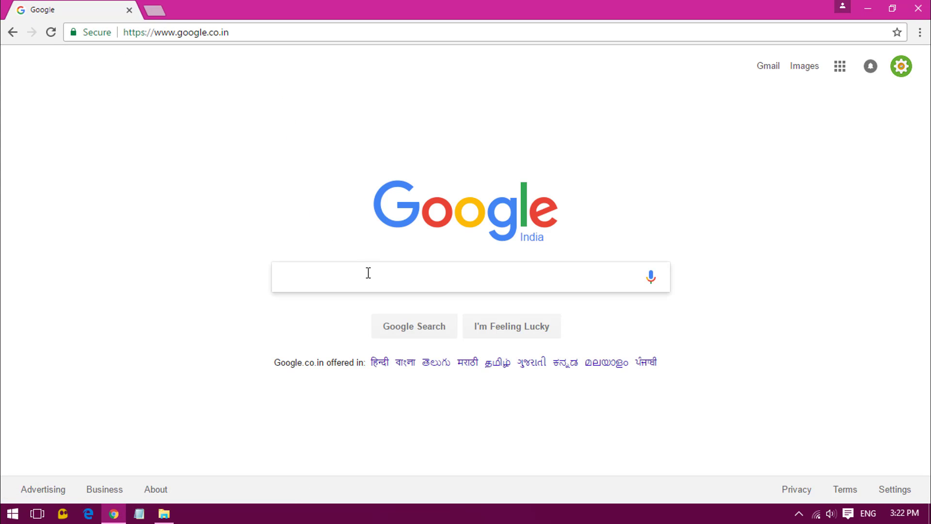
type("google")
key("Down")
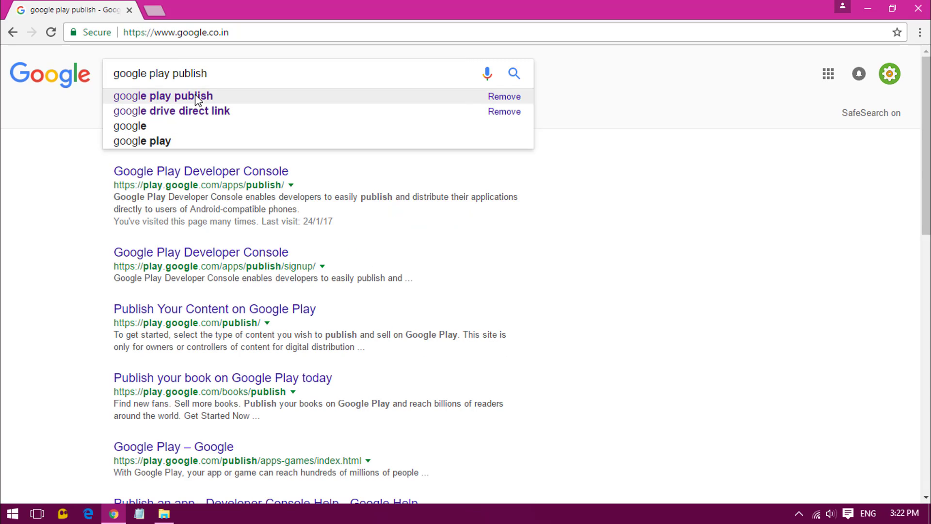
left_click(182, 96)
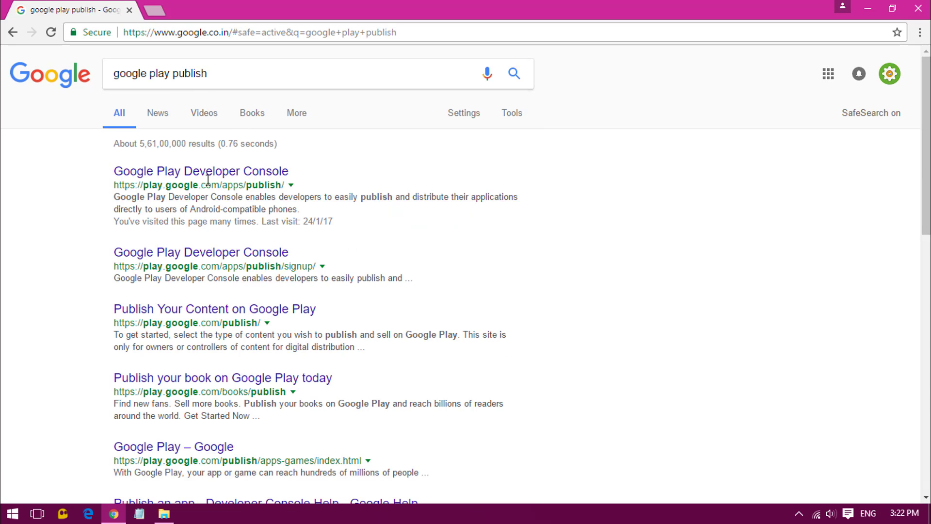
Open the Google Play Developer Console result and scroll through the seven apps in All Applications.
left_click(155, 176)
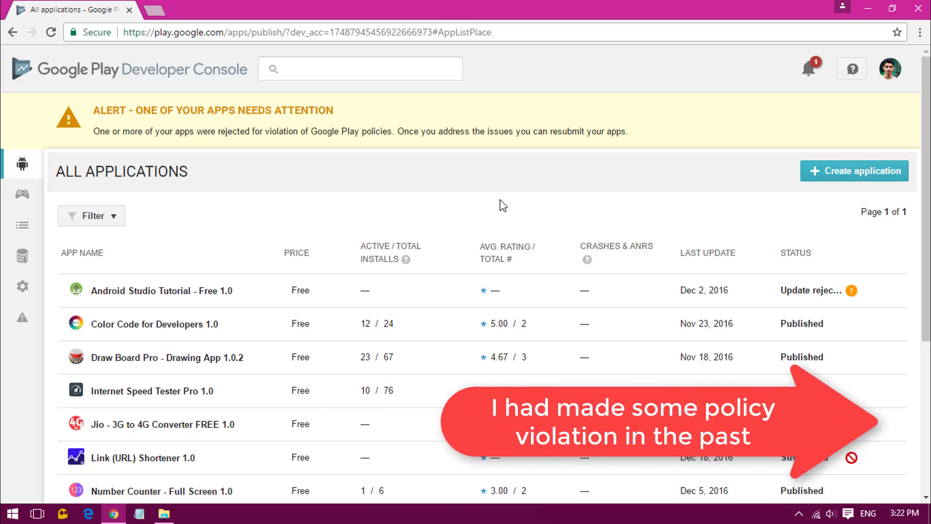
scroll(499, 204, "down", 1)
scroll(195, 165, "down", 1)
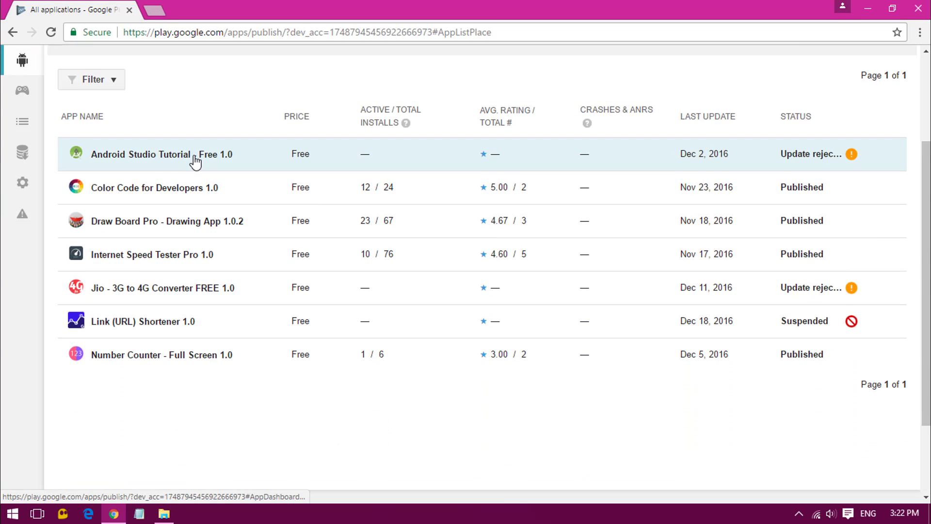
scroll(193, 160, "up", 2)
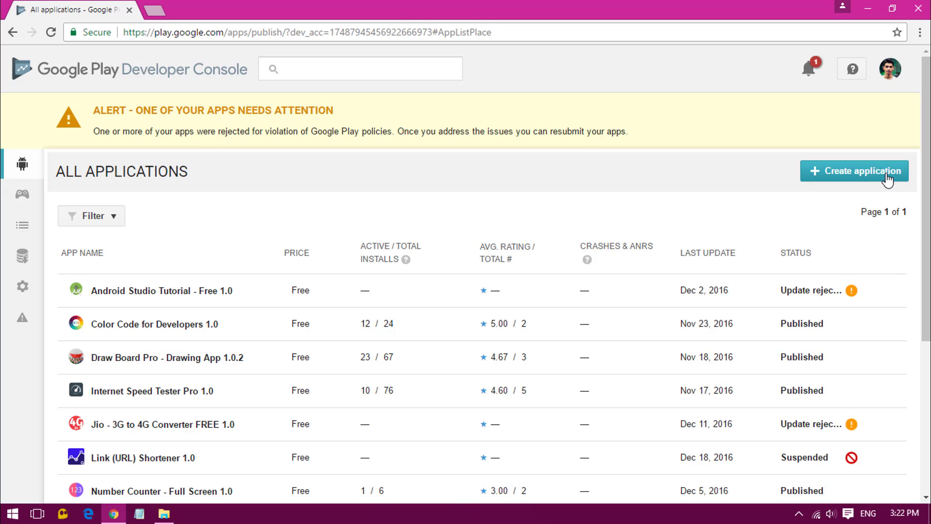
Start a new application and enter the title 'Sample Android App - Test'.
left_click(863, 176)
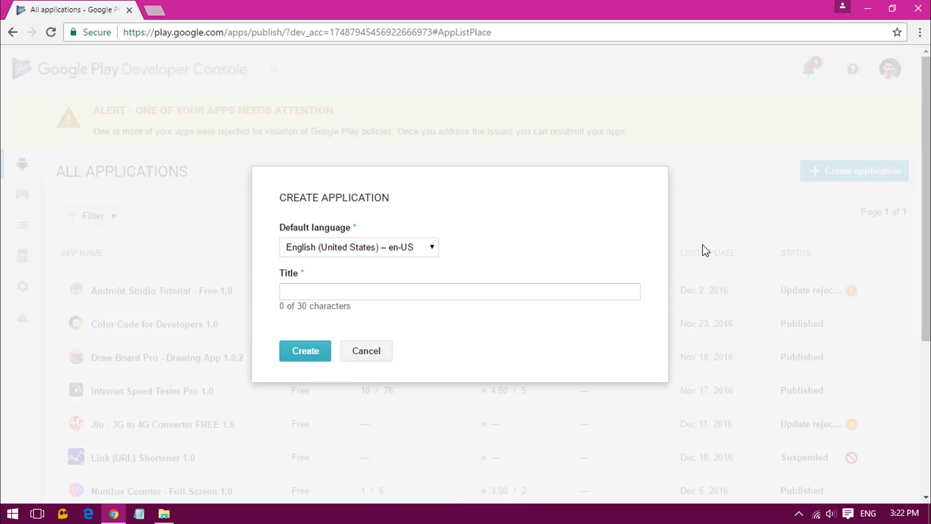
left_click(329, 293)
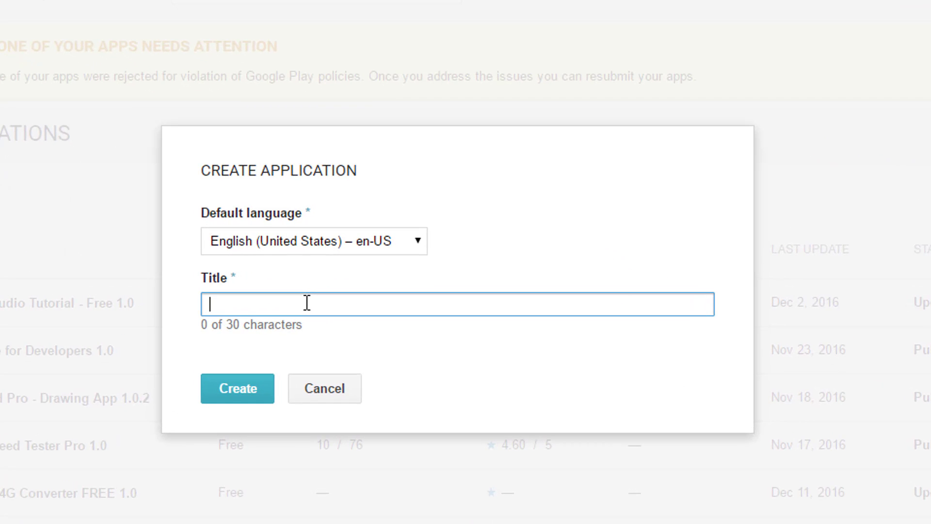
type("Sample Andr")
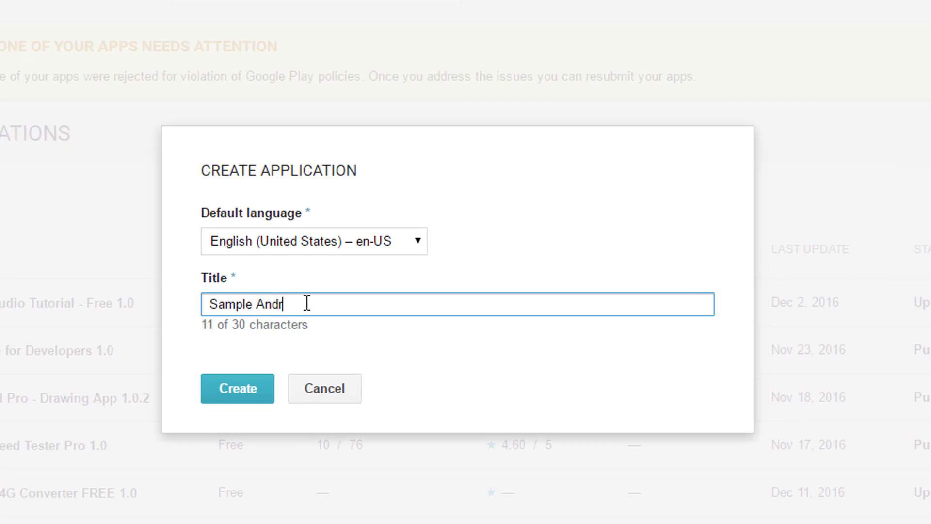
type("oid App - Sa")
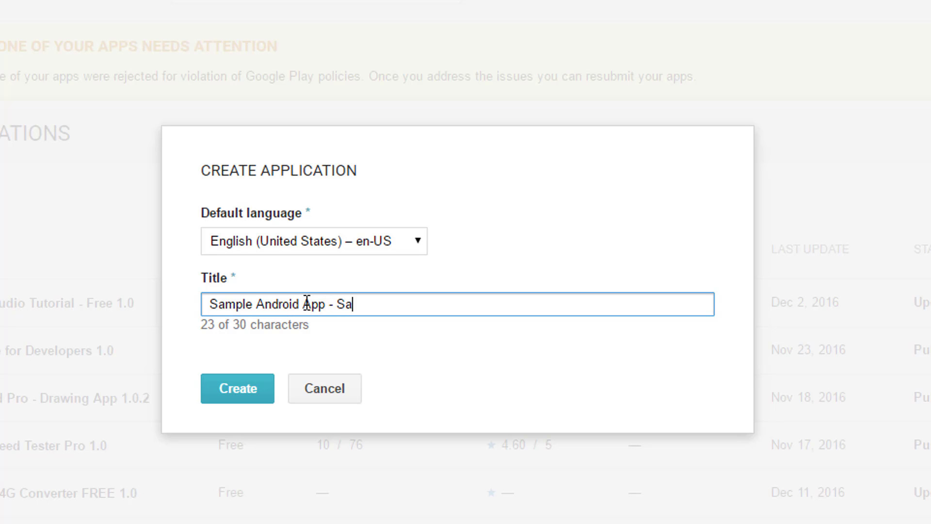
type("bith")
key("BackSpace")
key("BackSpace")
key("BackSpace")
key("BackSpace")
key("BackSpace")
type("Test")
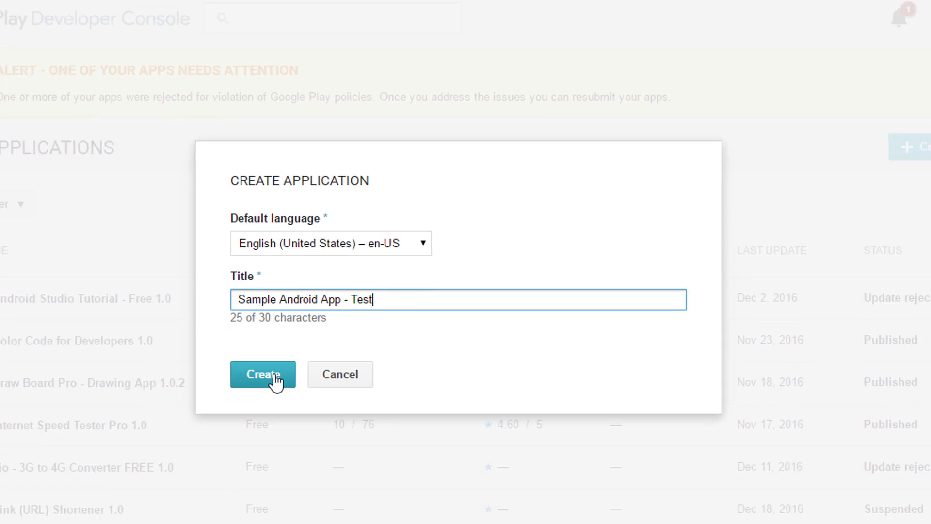
Create the app and paste the sample sentence as its short description.
left_click(237, 390)
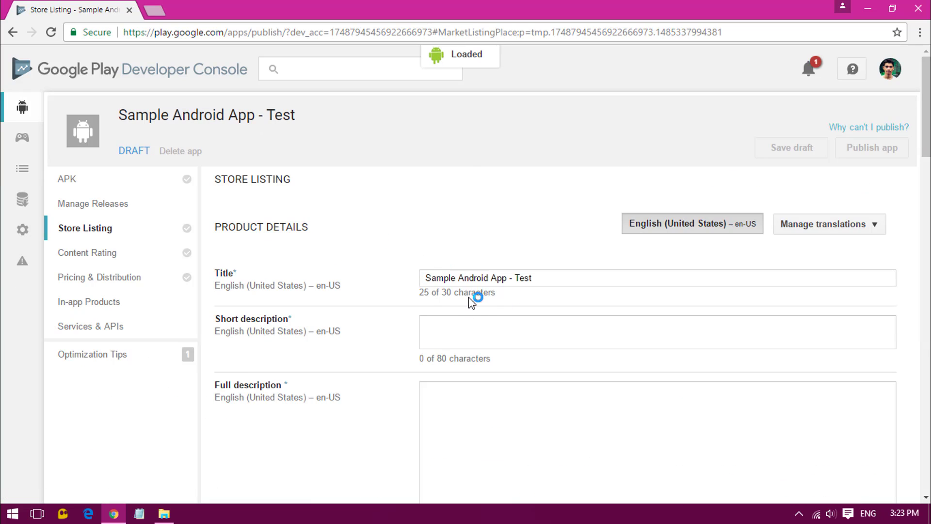
left_click(479, 334)
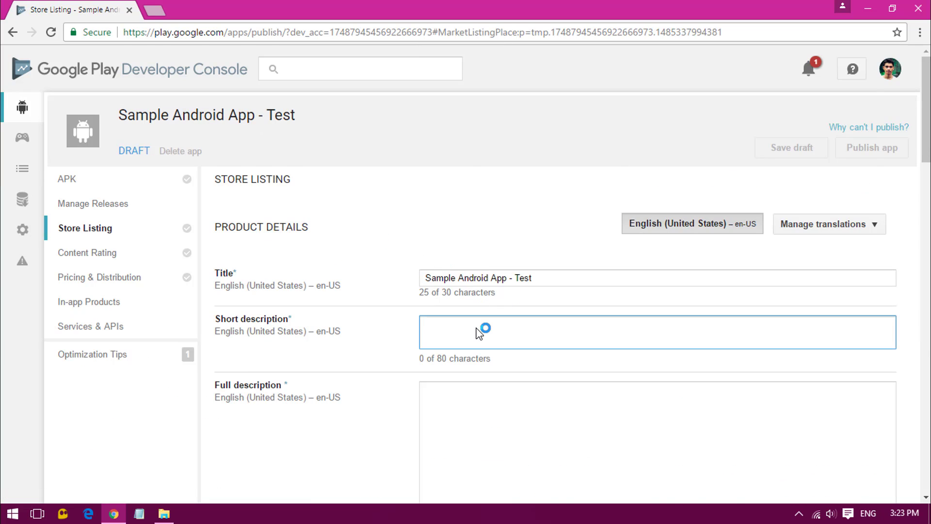
type("This is a sample app test for YouTube Tutorial")
key("ctrl+a")
key("ctrl+c")
Fill the full description with the sentence repeated on four lines, 328 characters in total.
scroll(603, 305, "down", 1)
left_click(605, 357)
key("ctrl+v")
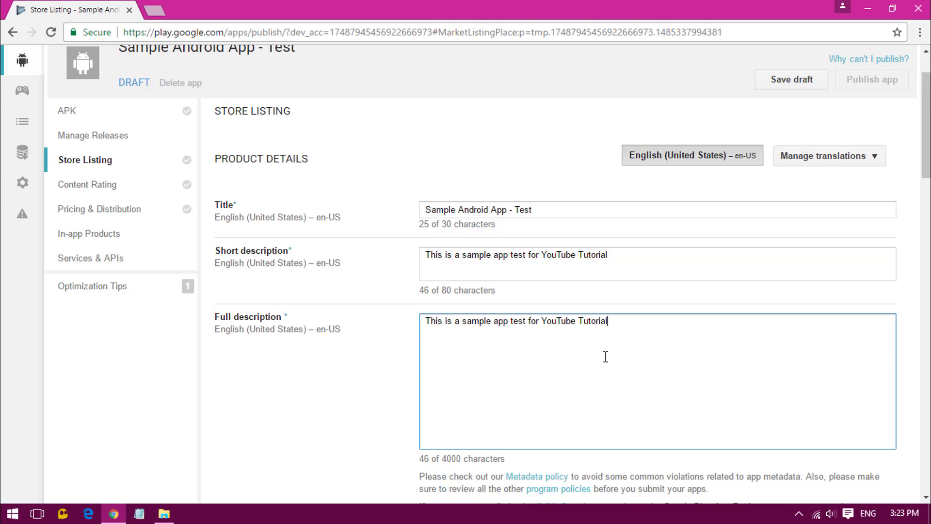
key("Return")
key("ctrl+v")
key("ctrl+v")
key("ctrl+v")
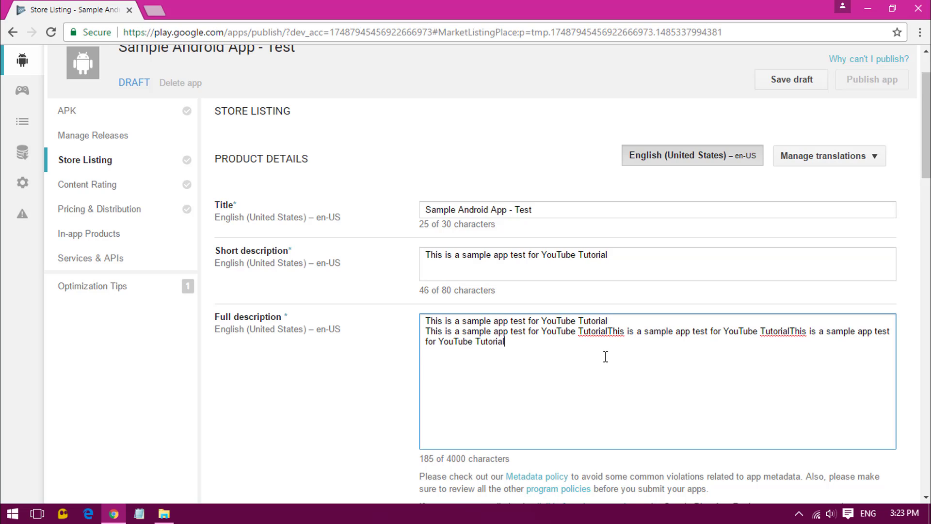
key("Return")
key("ctrl+v")
key("Return")
key("ctrl+v")
key("ctrl+v")
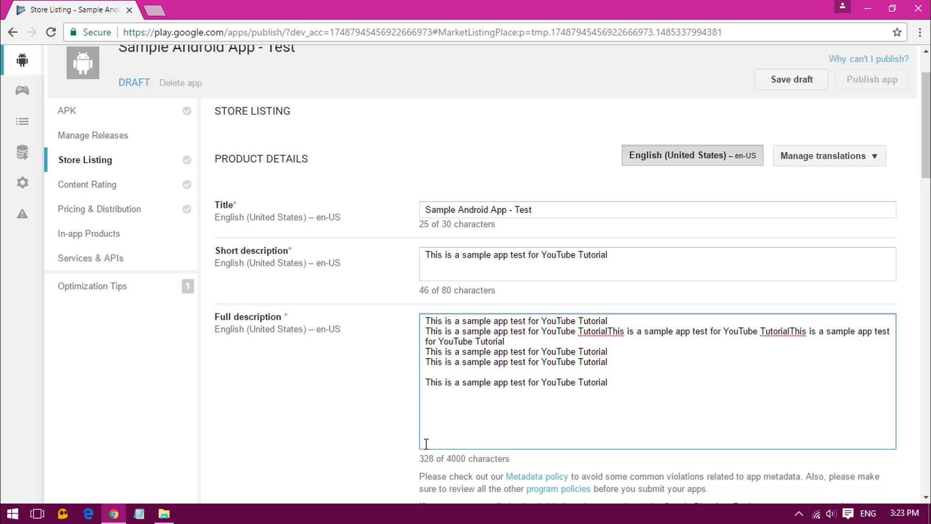
left_click_drag(442, 446, 395, 316)
left_click(595, 426)
scroll(674, 385, "down", 10)
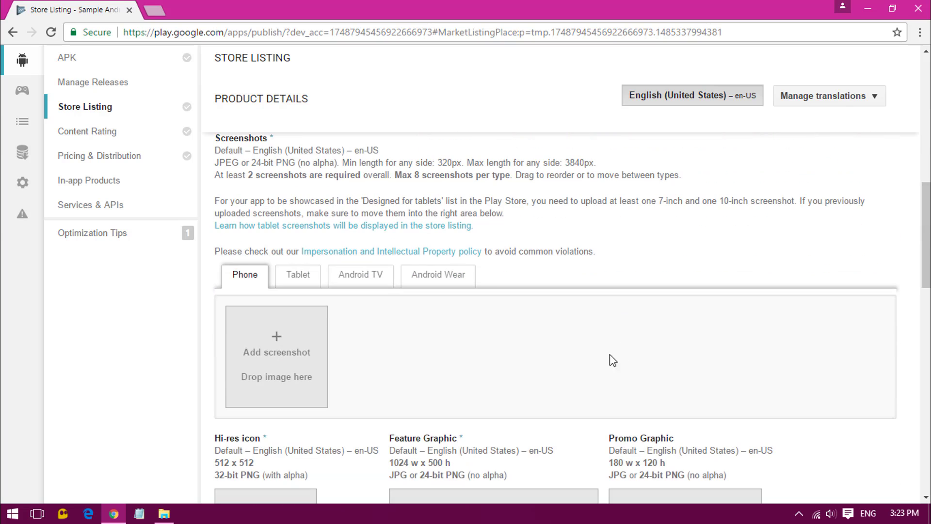
Upload scr1 from the A2G folder as the first phone screenshot.
left_click(285, 358)
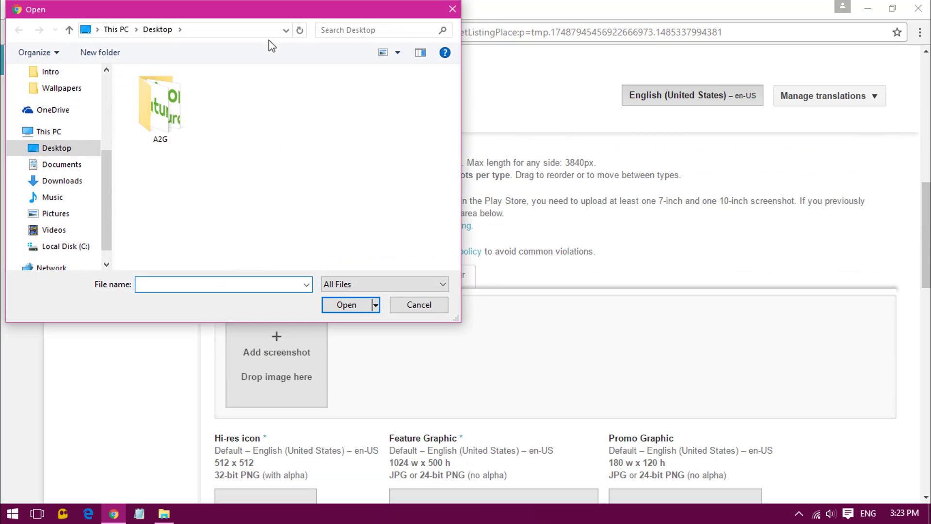
left_click_drag(285, 15, 603, 109)
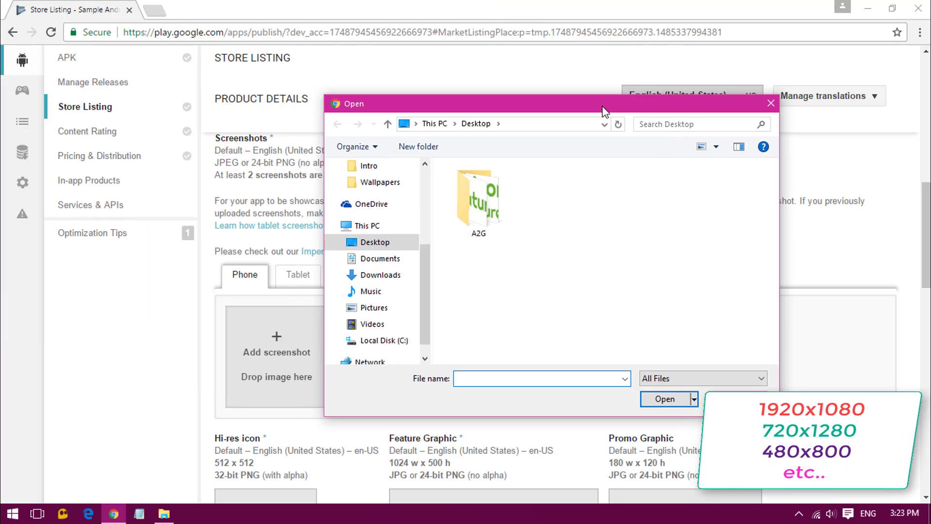
double_click(483, 214)
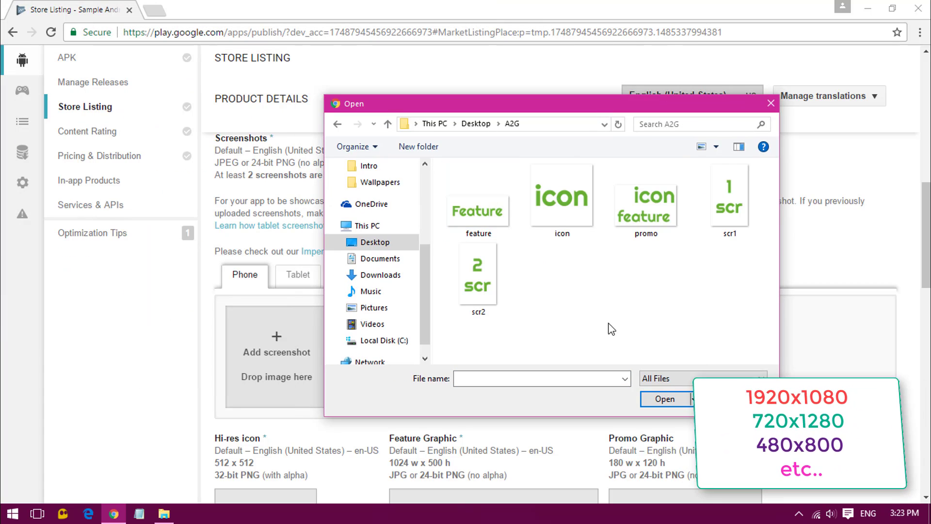
left_click(735, 196)
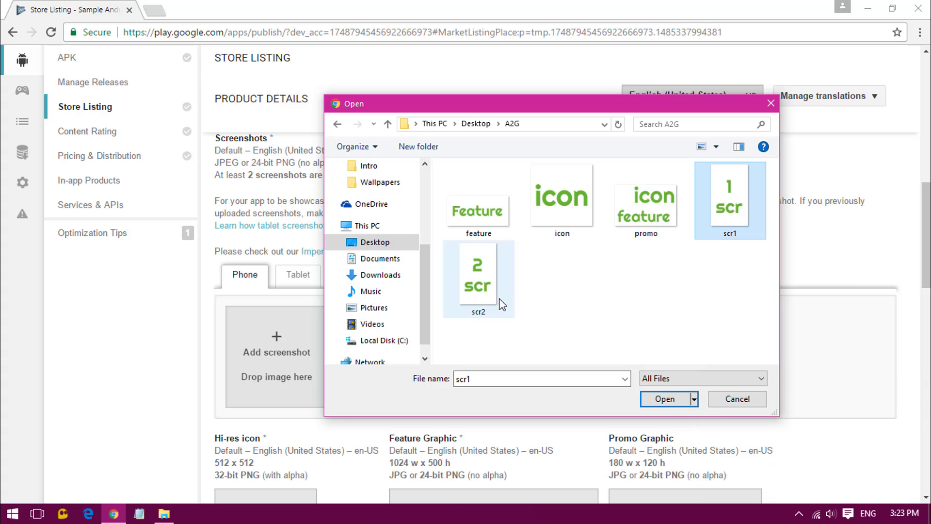
left_click(502, 301)
left_click(706, 222)
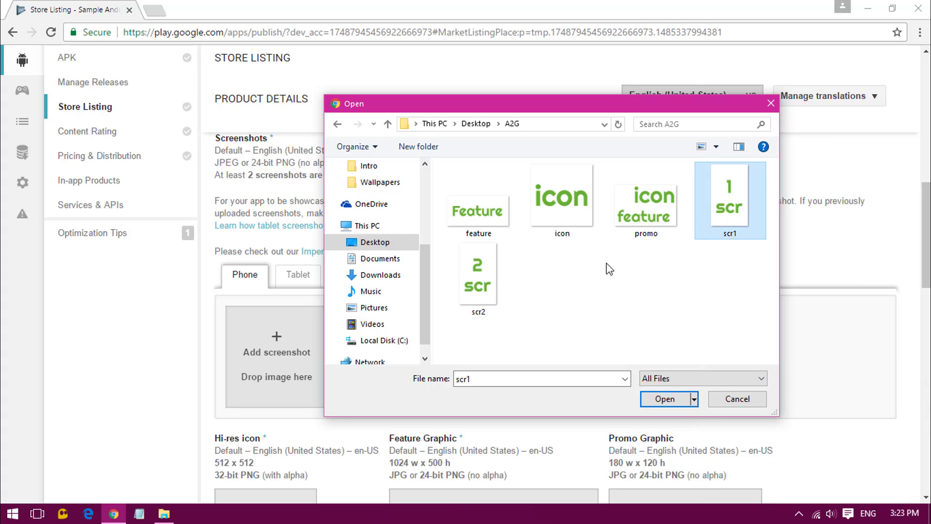
double_click(728, 208)
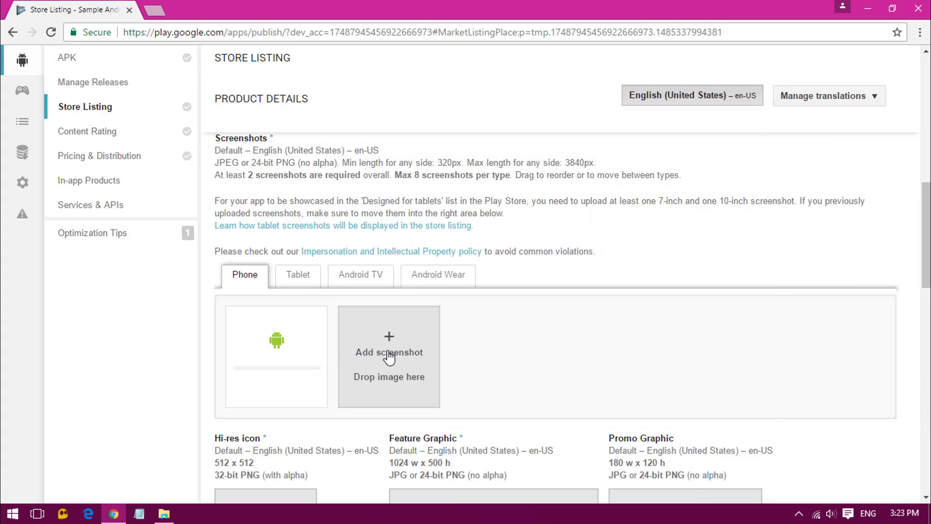
Upload scr2 as the second phone screenshot and reorder so '2 scr' comes first.
left_click(388, 358)
left_click(473, 268)
double_click(474, 269)
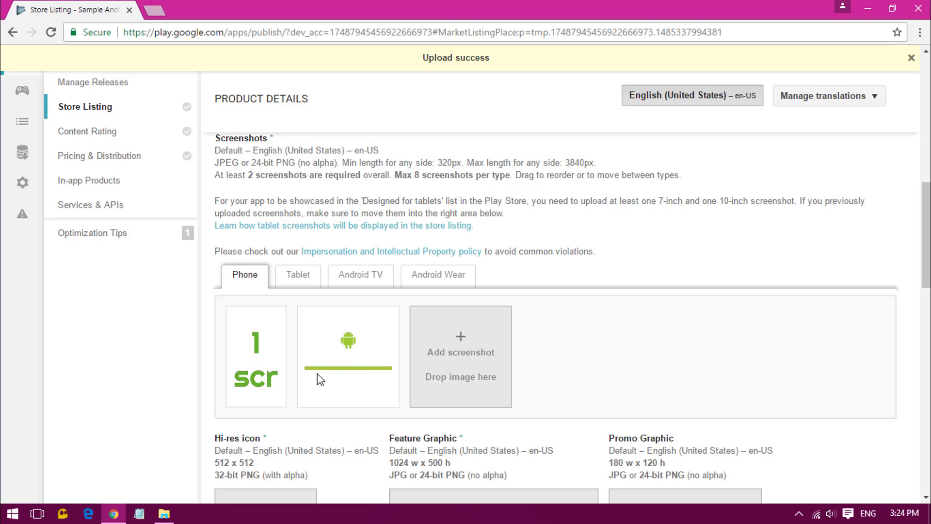
mouse_move(249, 345)
mouse_move(250, 353)
left_mouse_down()
mouse_move(349, 349)
mouse_move(252, 345)
left_mouse_up()
Upload the icon image as the 512 x 512 hi-res icon.
scroll(574, 380, "down", 5)
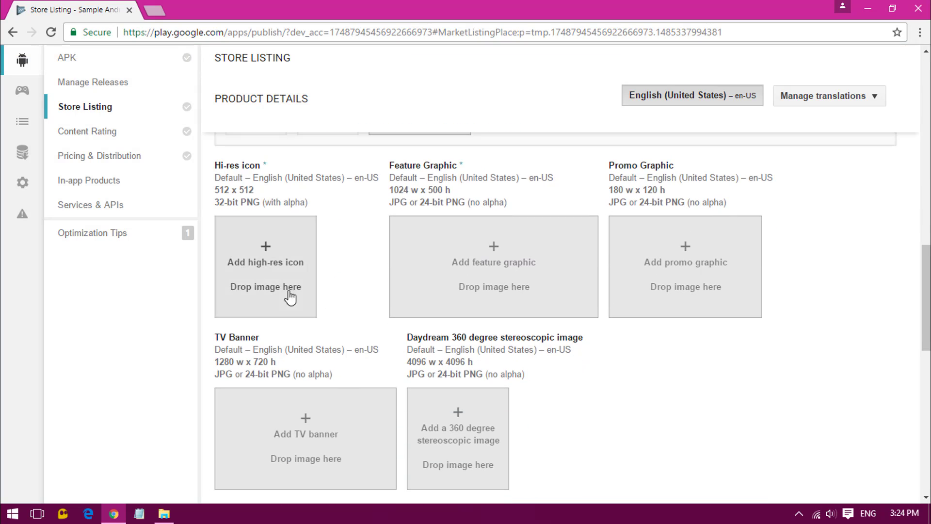
left_click(266, 259)
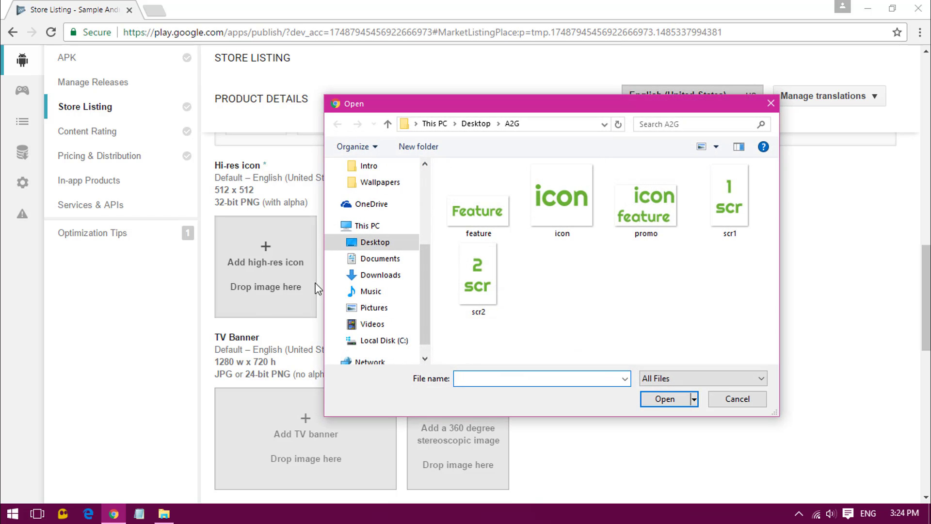
left_click(547, 202)
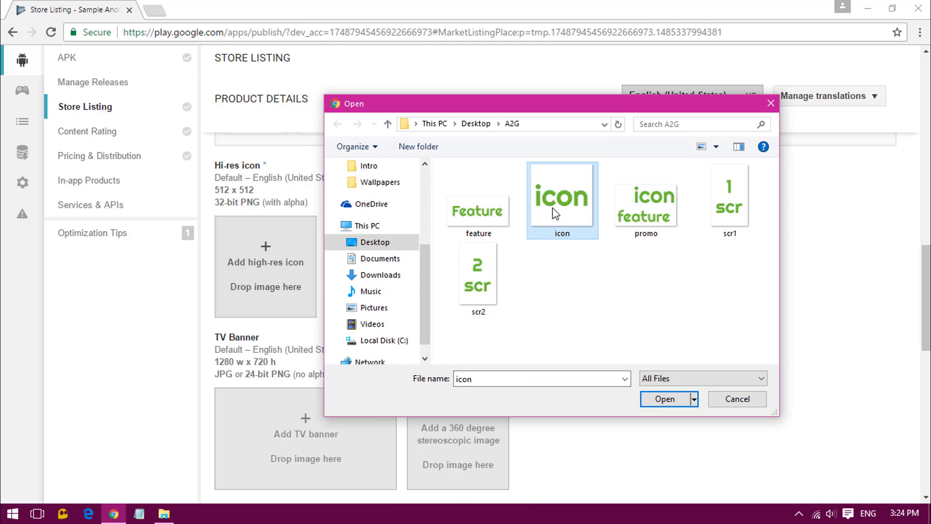
double_click(553, 208)
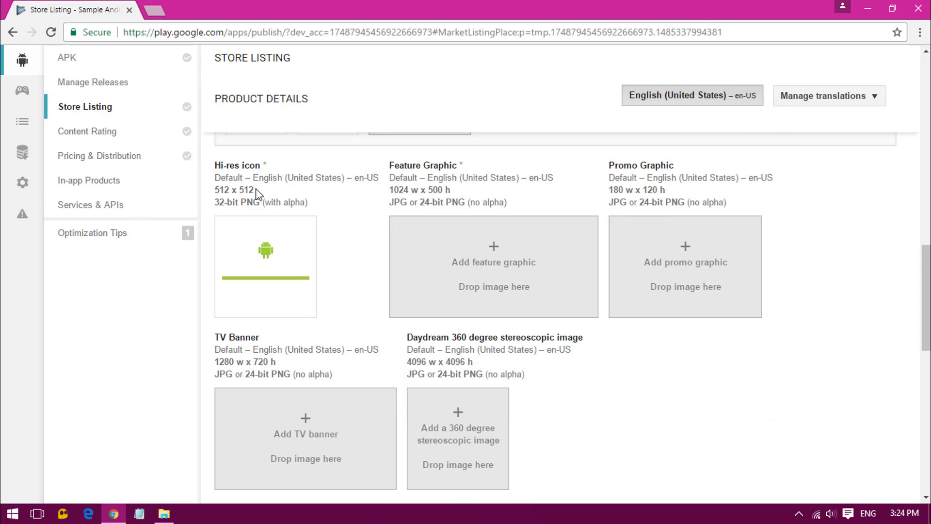
left_click_drag(257, 194, 217, 188)
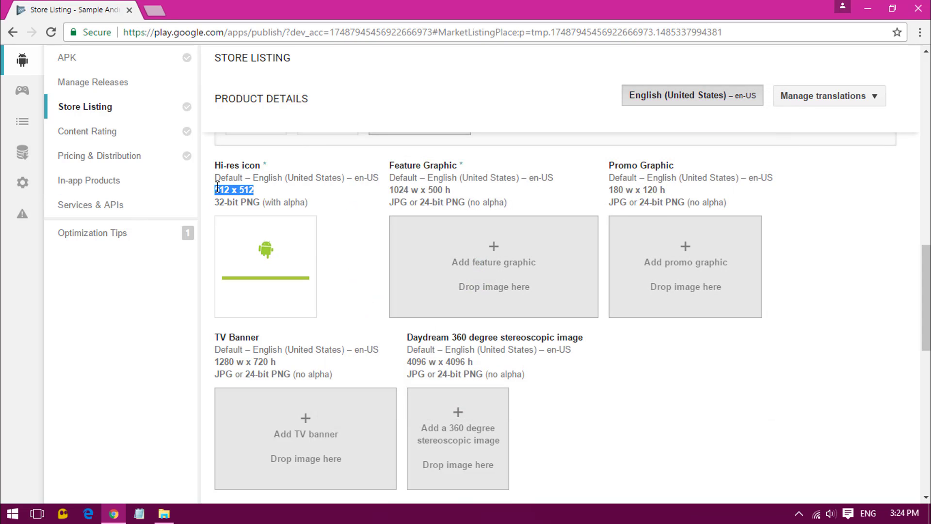
left_click(256, 195)
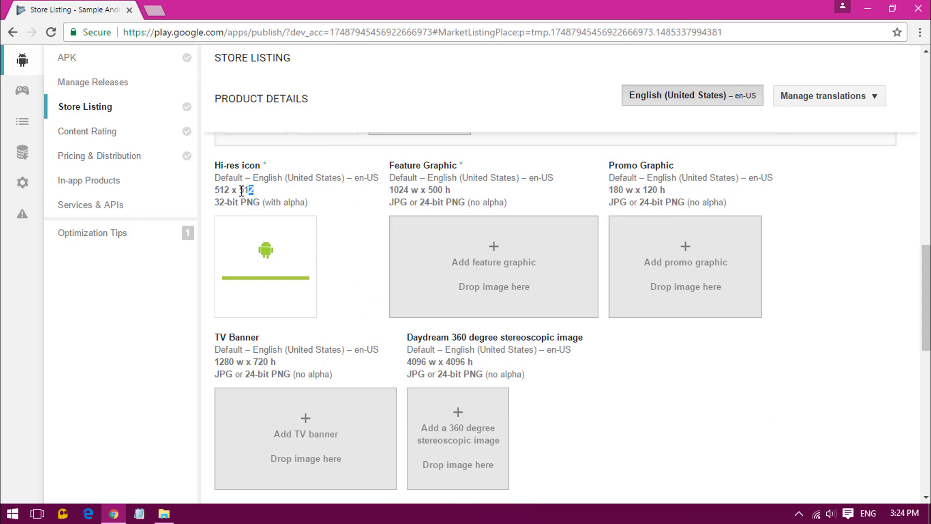
Upload the feature image as the feature graphic and the promo image as the promo graphic.
left_click(556, 286)
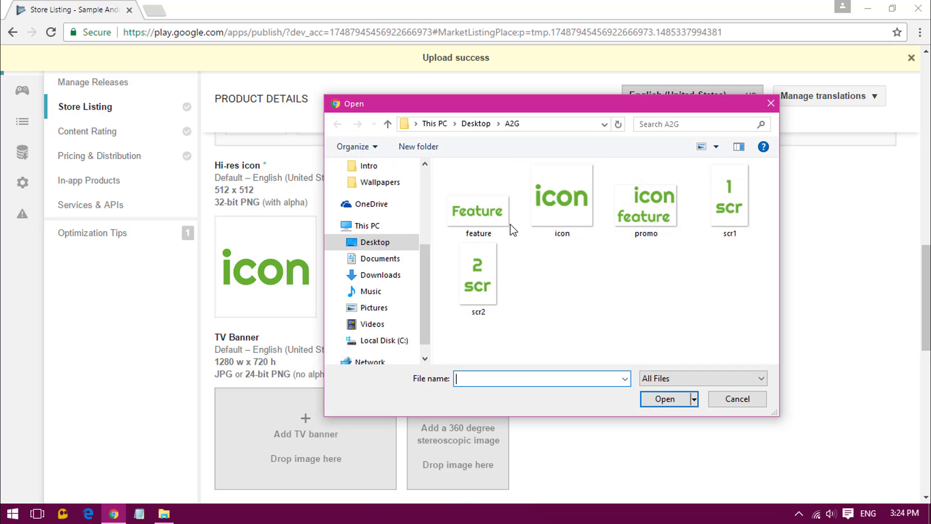
double_click(507, 226)
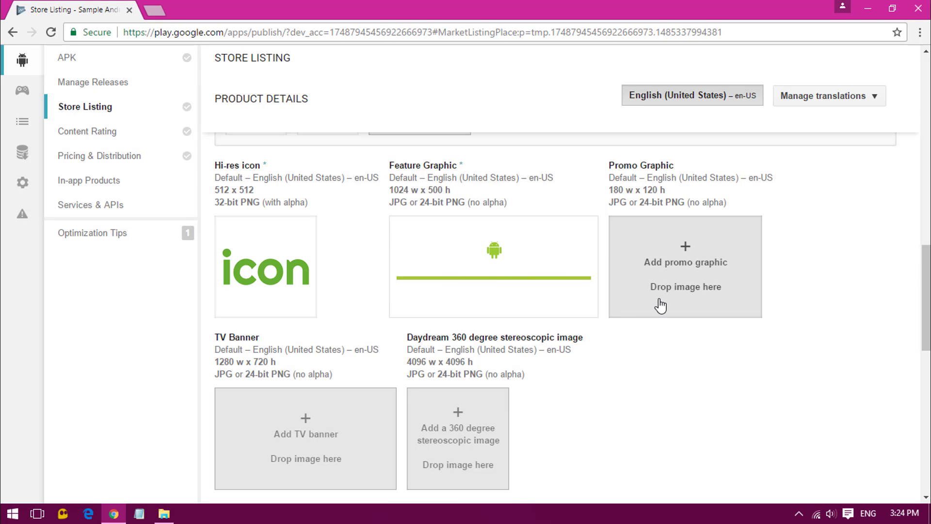
left_click(661, 264)
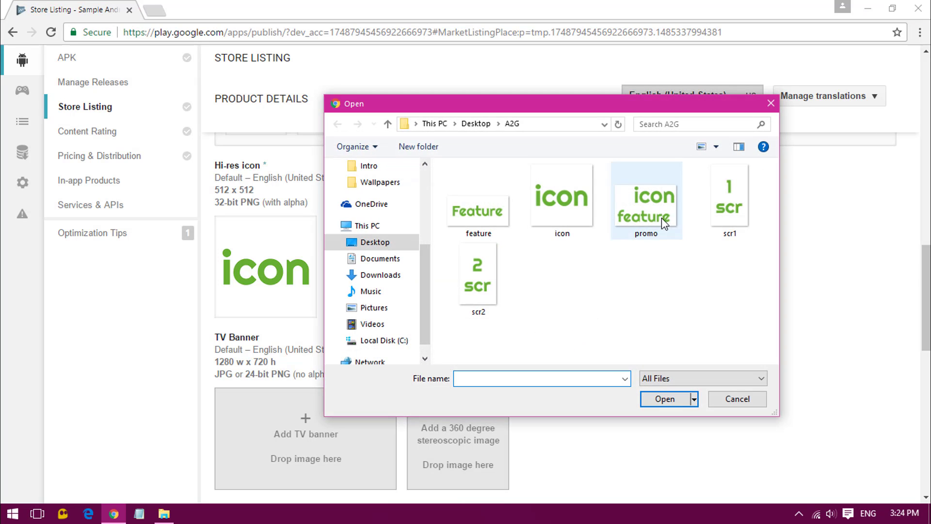
double_click(662, 217)
scroll(541, 352, "down", 3)
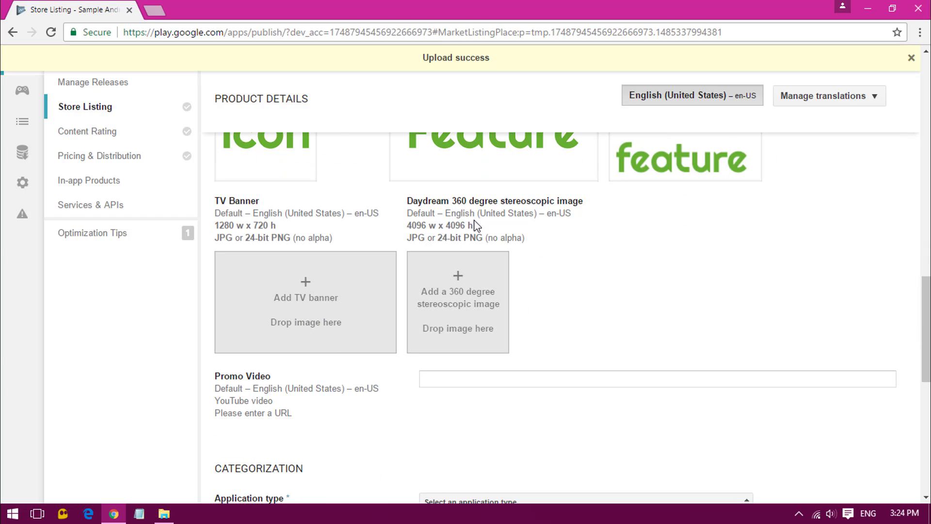
Review the Daydream 360 image requirements and the Promo Video URL field.
left_click_drag(409, 198, 526, 200)
left_click(562, 197)
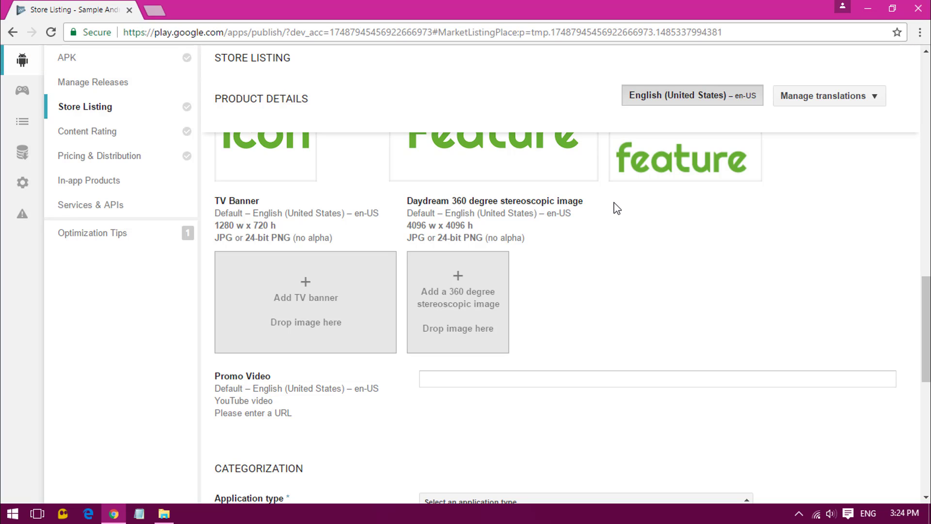
scroll(553, 329, "down", 5)
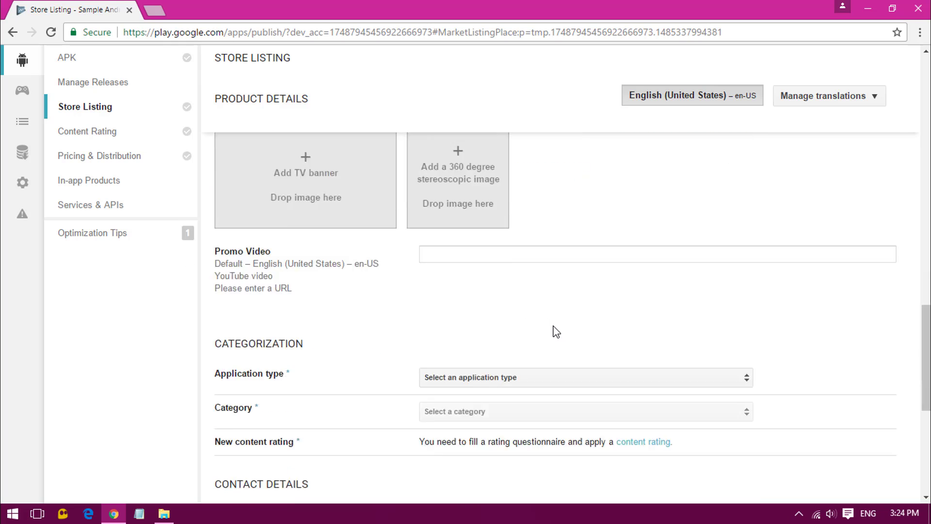
scroll(534, 306, "up", 1)
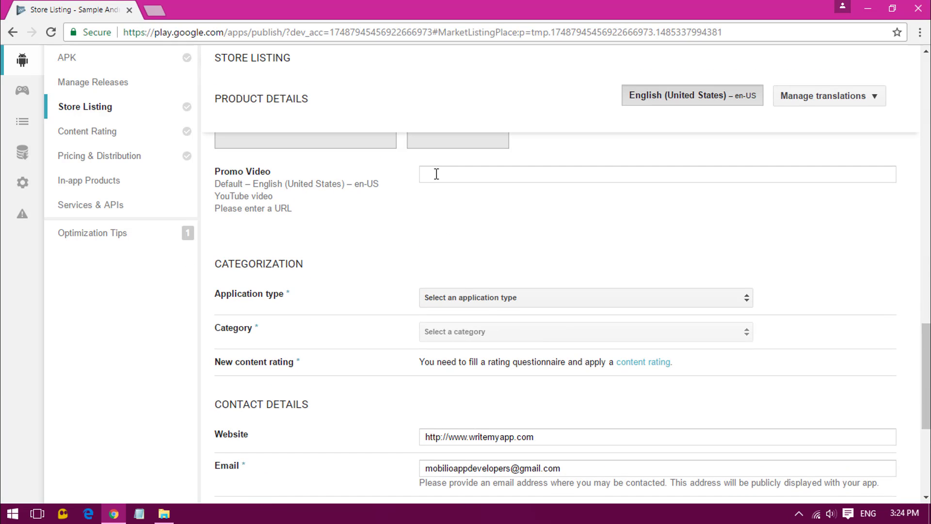
left_click_drag(225, 178, 269, 178)
scroll(400, 228, "up", 5)
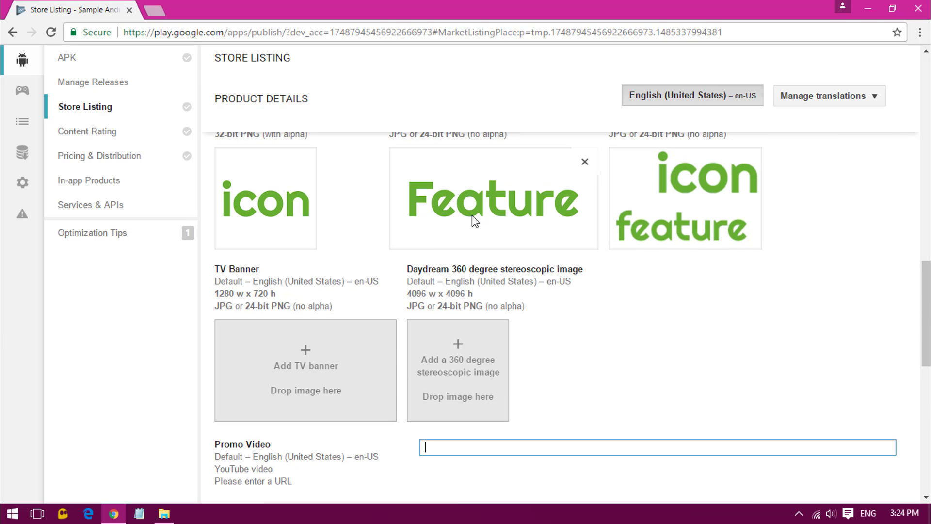
scroll(494, 249, "down", 4)
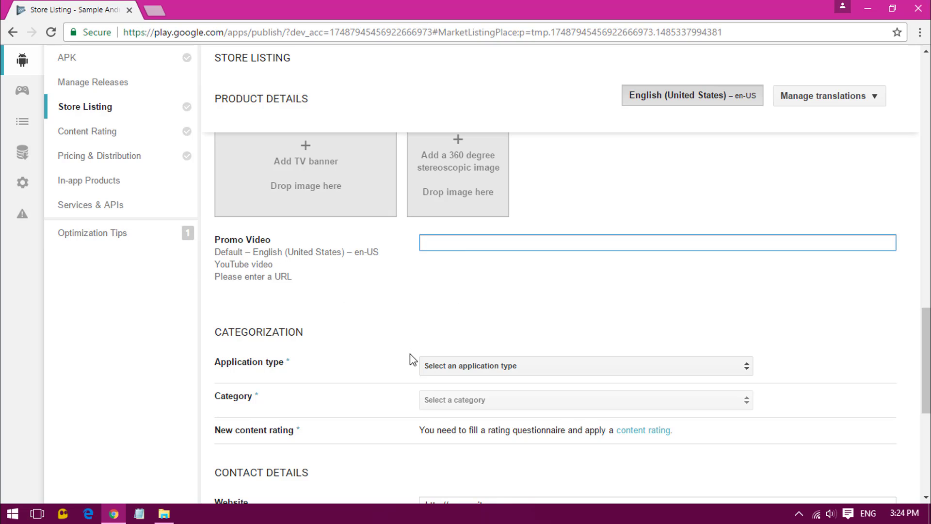
scroll(341, 313, "down", 3)
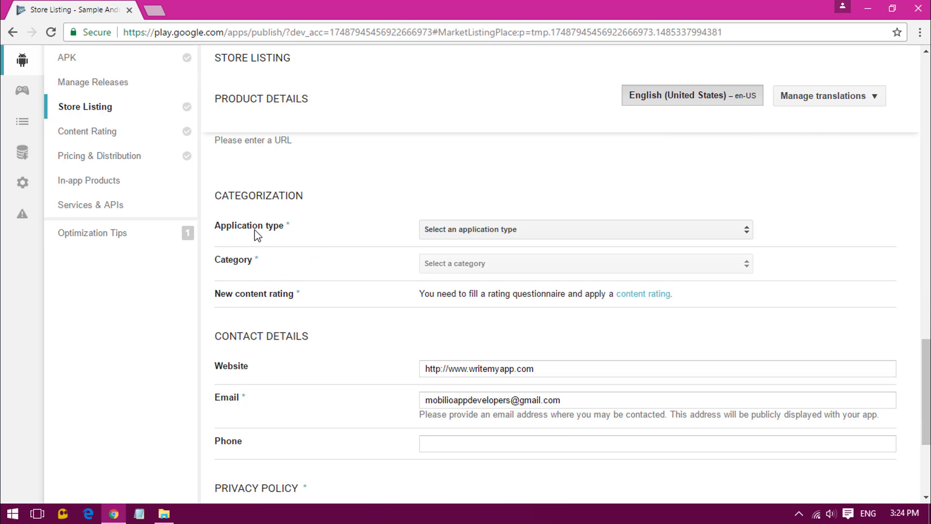
Set application type to Applications and category to Education.
left_click(440, 235)
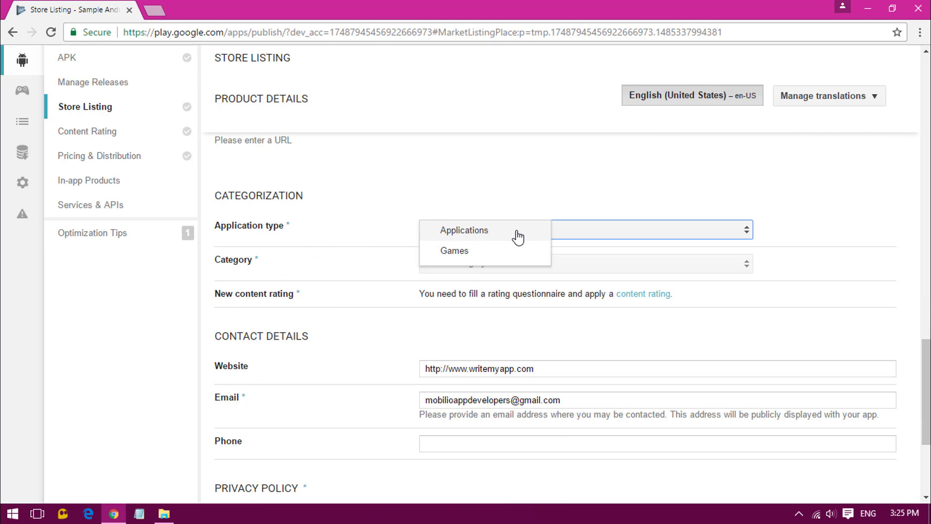
left_click(514, 237)
left_click(436, 267)
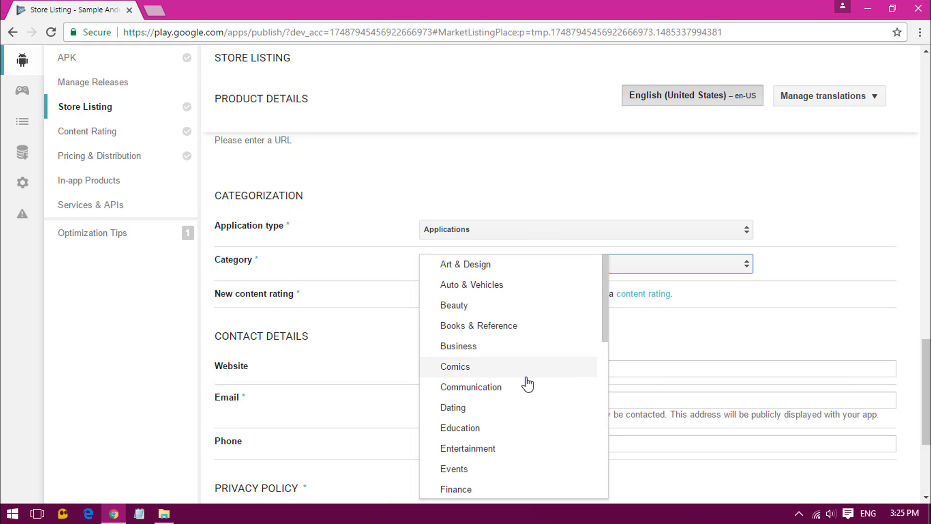
left_click(536, 427)
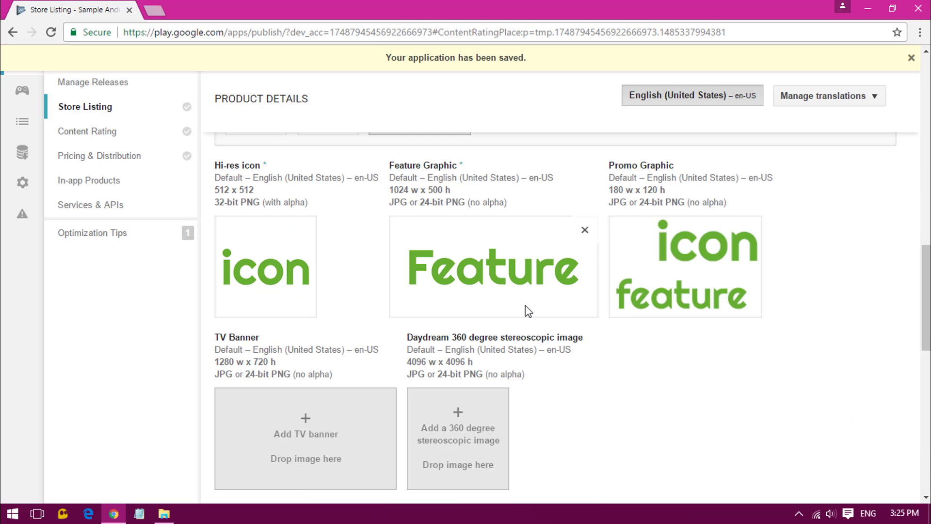
scroll(534, 340, "down", 10)
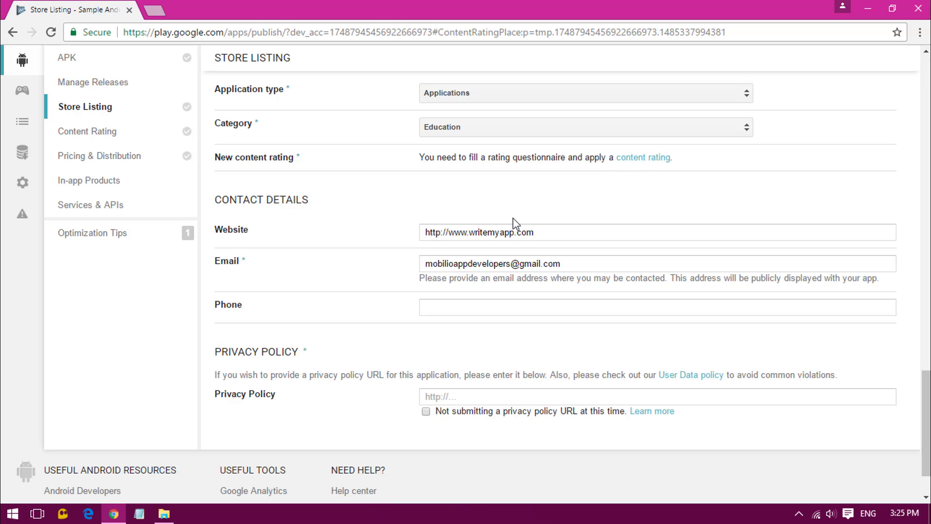
Check the website and contact email, and declare no privacy policy URL is submitted.
left_click_drag(546, 231, 406, 231)
left_click(557, 231)
left_click(607, 260)
scroll(460, 249, "down", 2)
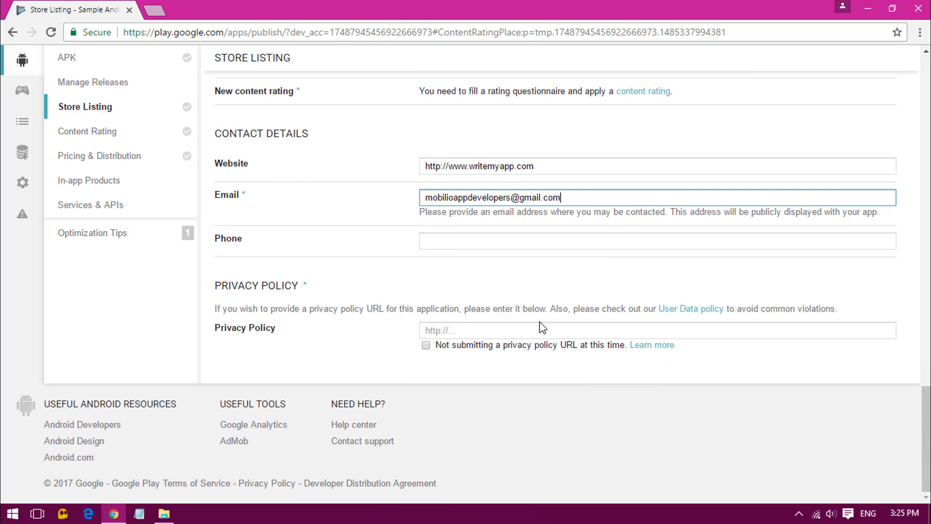
left_click(426, 346)
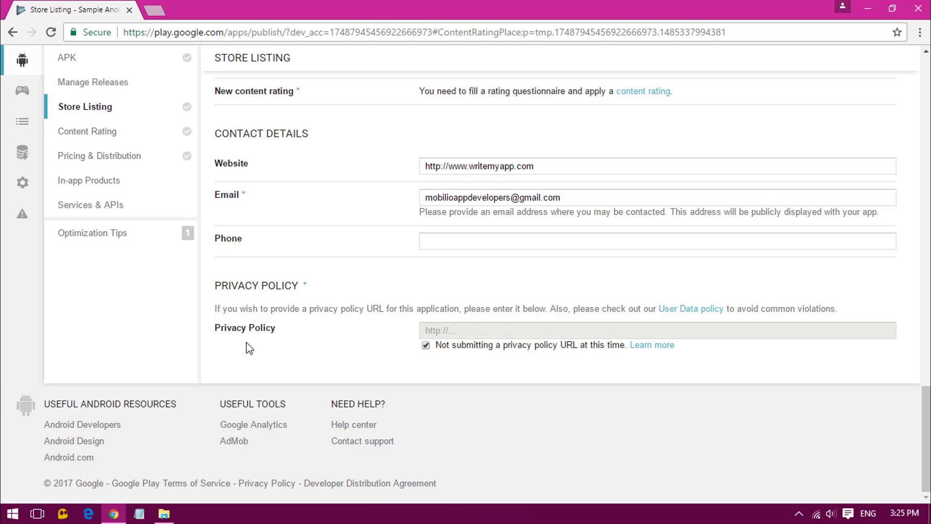
Stay on the page when the unsaved-changes prompt appears and save the store listing draft.
scroll(429, 347, "up", 15)
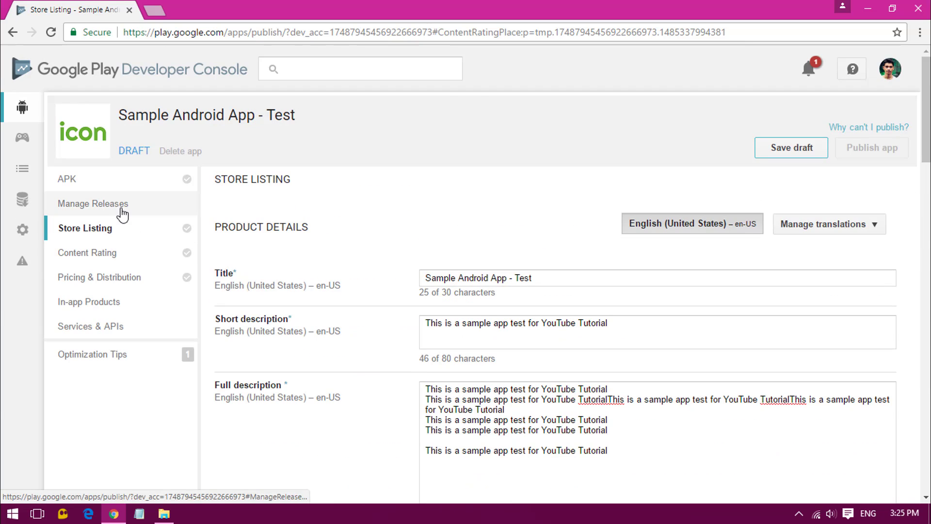
left_click(130, 178)
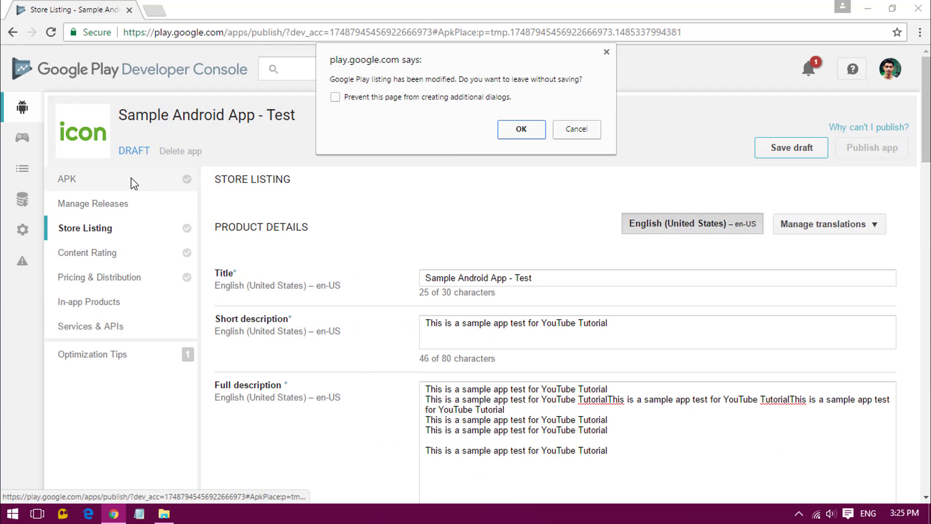
left_click(573, 132)
left_click(782, 156)
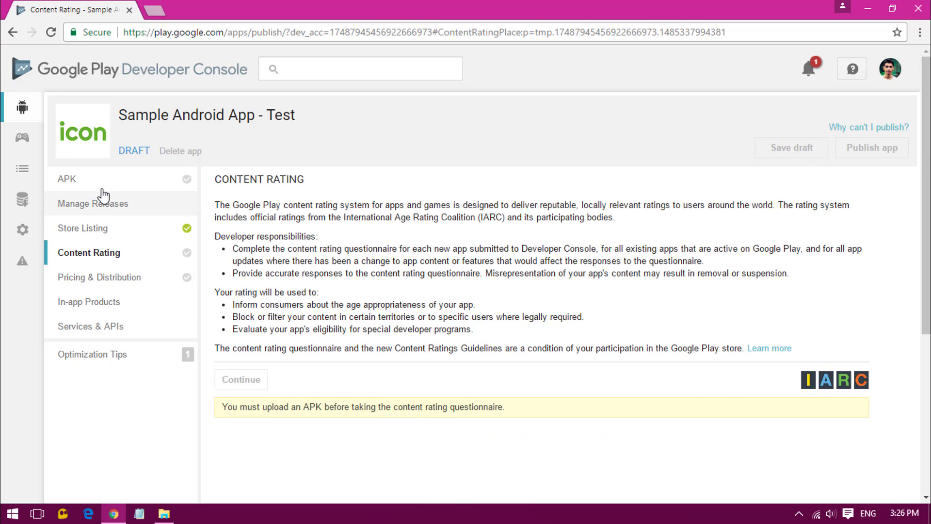
Open the APK section and start uploading a first APK to Production.
left_click(89, 185)
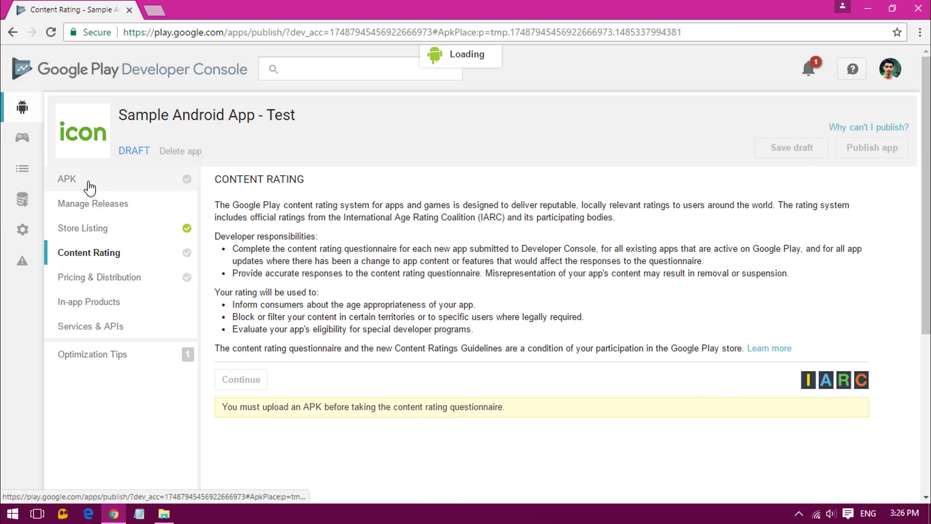
scroll(546, 365, "down", 2)
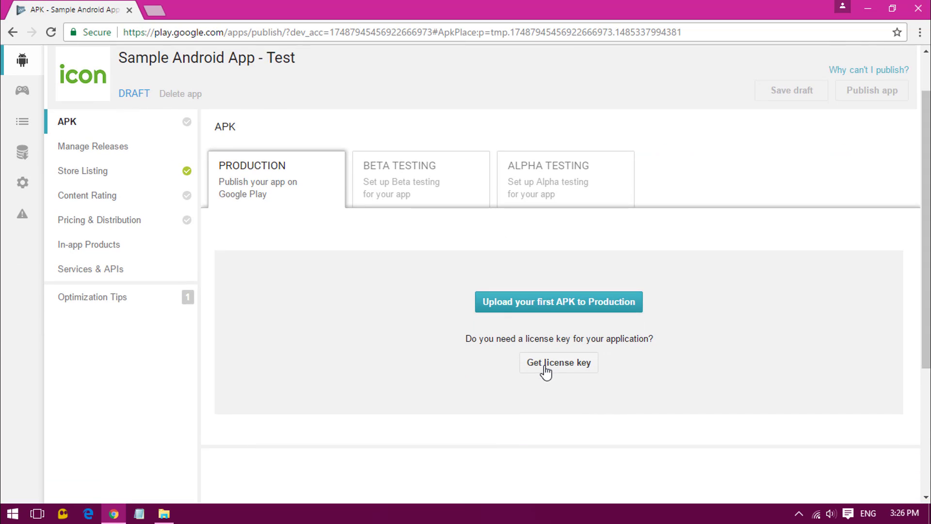
left_click(575, 296)
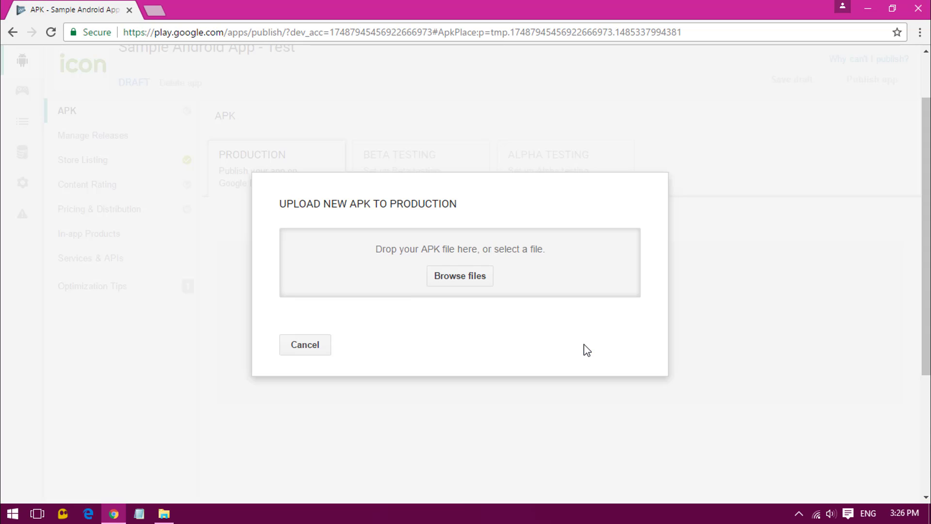
left_click(455, 277)
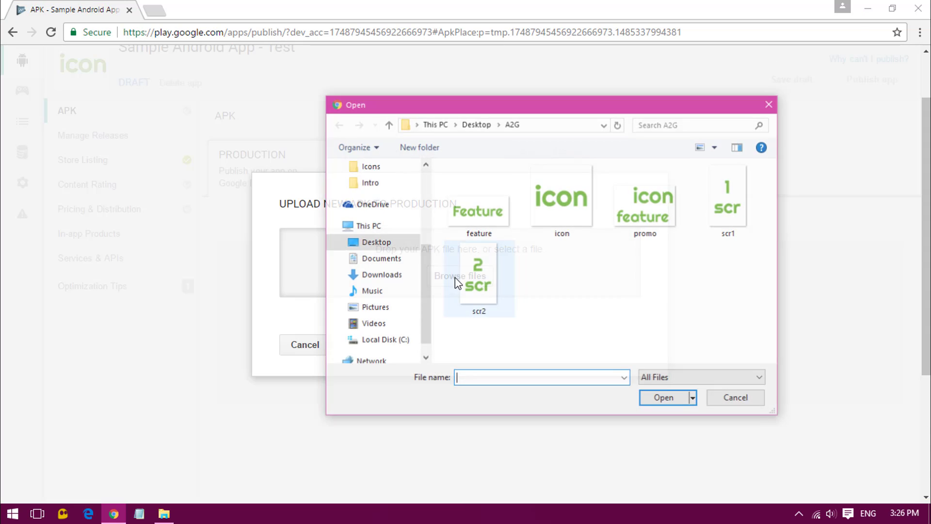
Navigate the file picker to the AdMobIntegration app folder and pick app-release.apk.
left_click(173, 513)
left_click(533, 153)
key("ctrl+c")
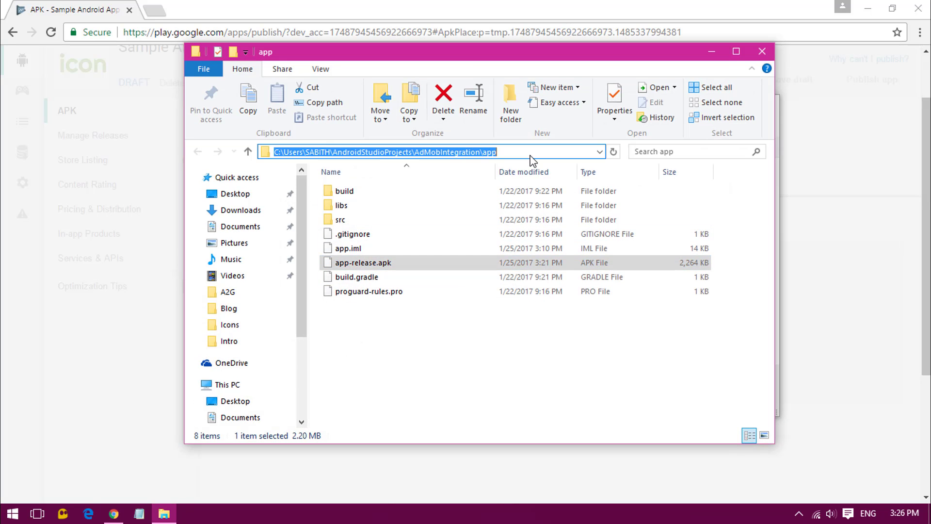
left_click(711, 51)
left_click(552, 128)
key("ctrl+v")
key("Return")
left_click(504, 262)
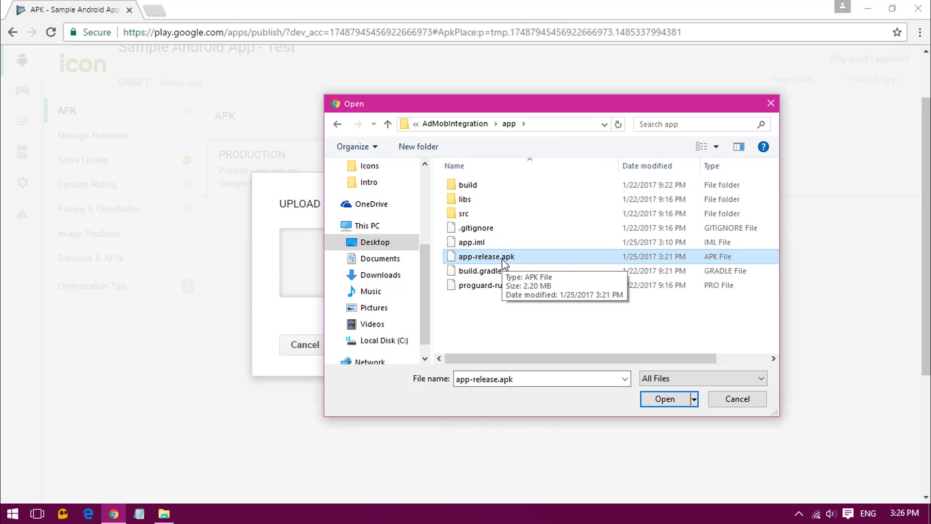
Upload app-release.apk as Production version 1 (1.0), supporting 12928 devices.
left_click(677, 406)
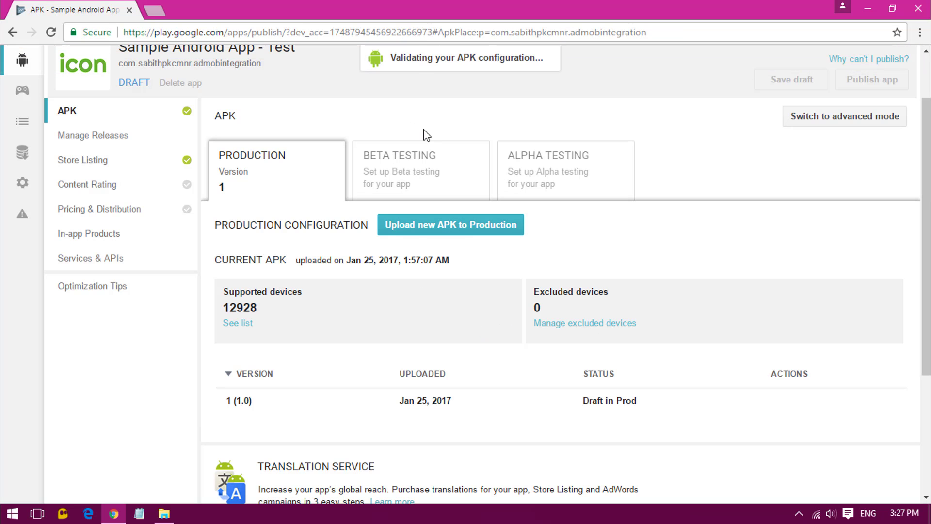
scroll(390, 335, "down", 2)
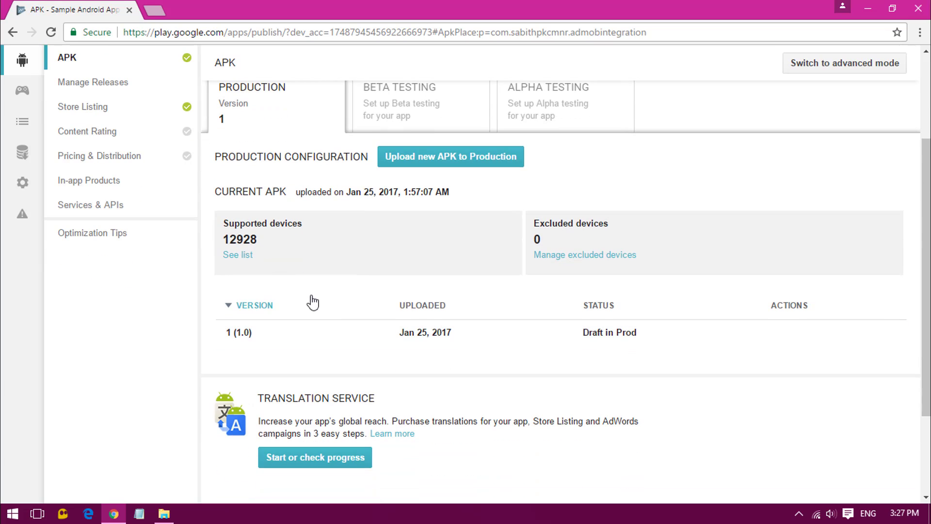
left_click_drag(222, 239, 262, 240)
left_click(262, 239)
scroll(283, 268, "down", 3)
scroll(364, 257, "up", 5)
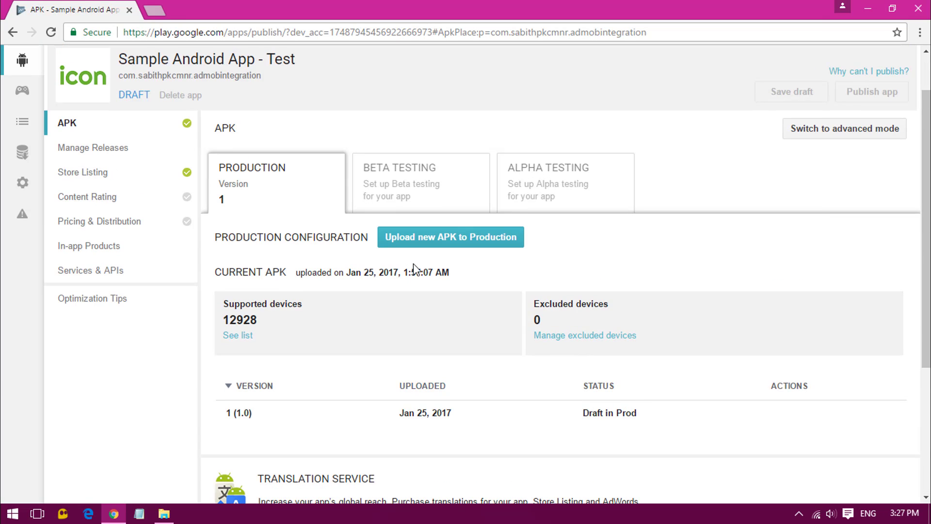
Check the Beta and Alpha Testing tabs, then return to the Production APK details.
left_click(379, 189)
left_click(533, 189)
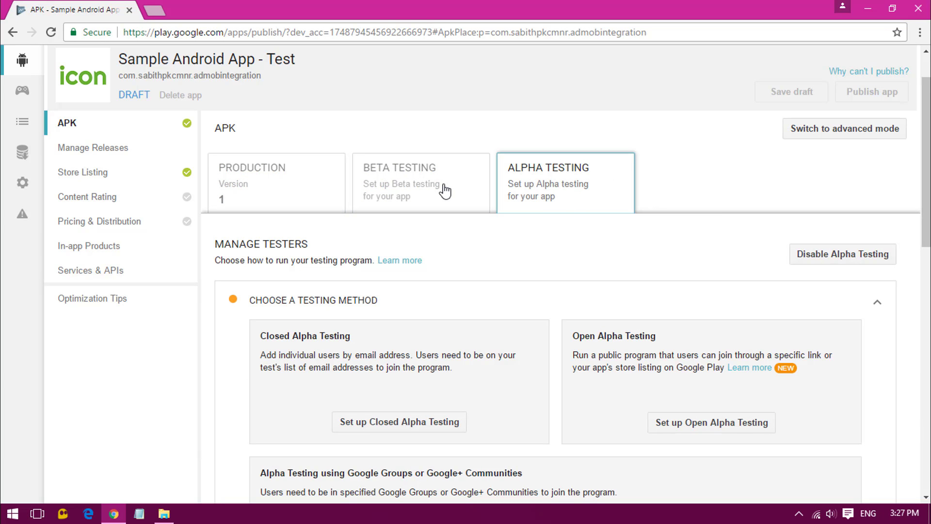
left_click(304, 198)
scroll(368, 284, "down", 3)
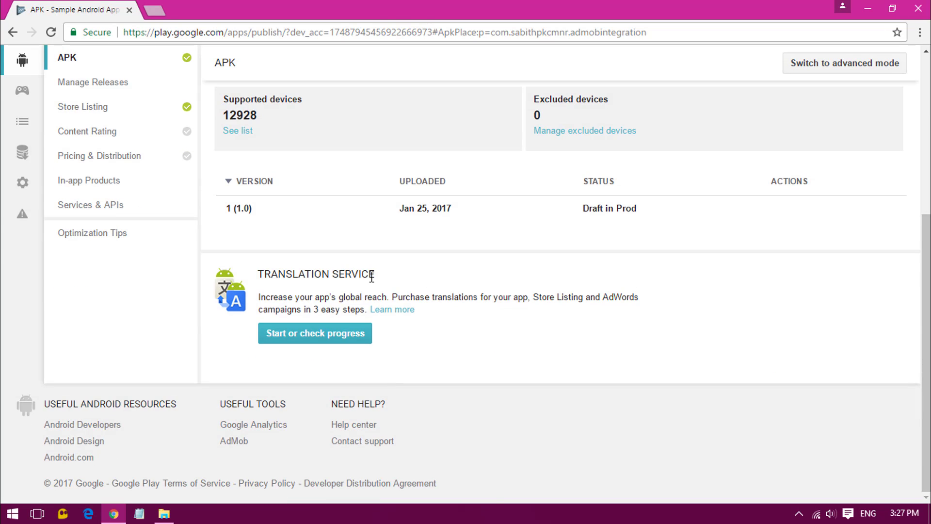
scroll(313, 333, "up", 5)
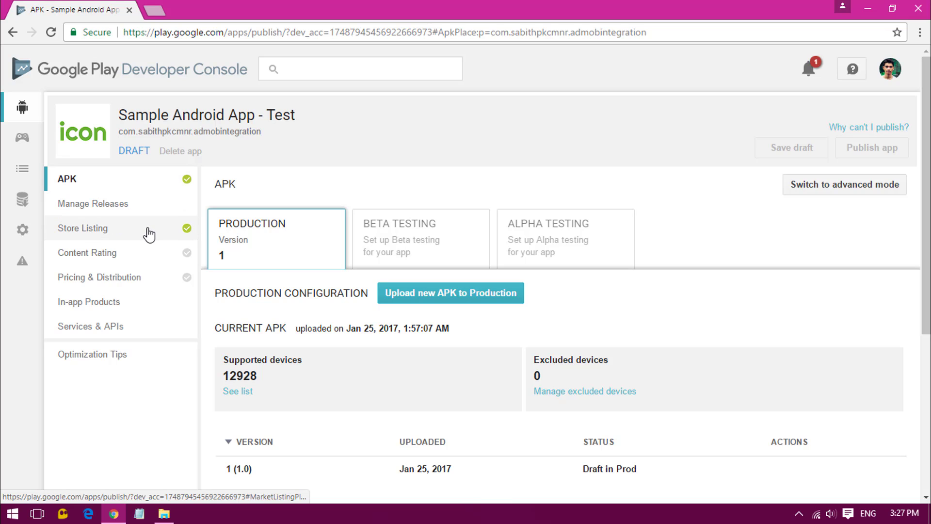
Start the content rating questionnaire and enter the contact e-mail address.
left_click(97, 253)
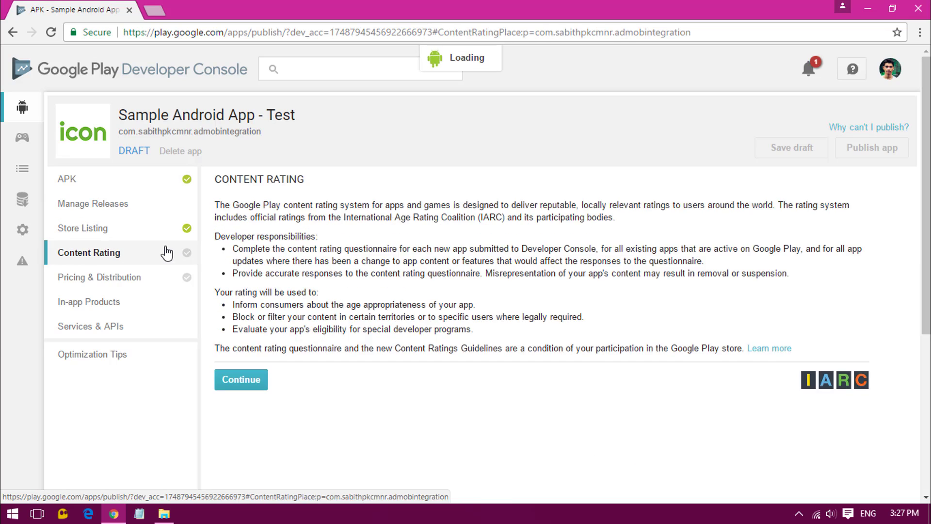
scroll(260, 387, "down", 3)
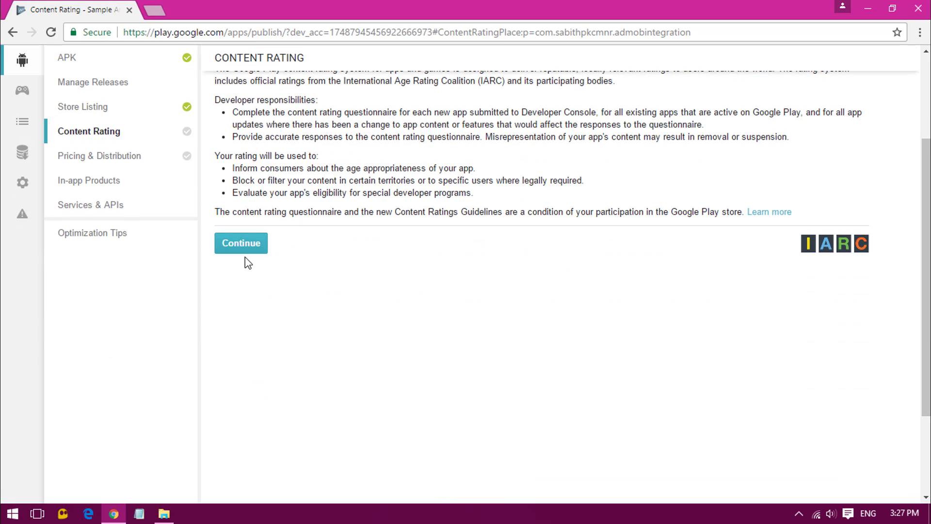
left_click(242, 249)
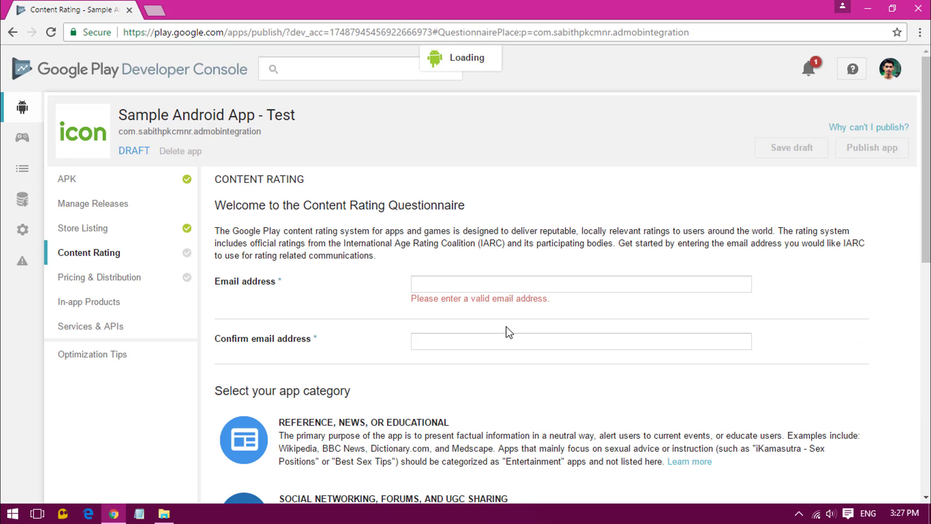
left_click(431, 282)
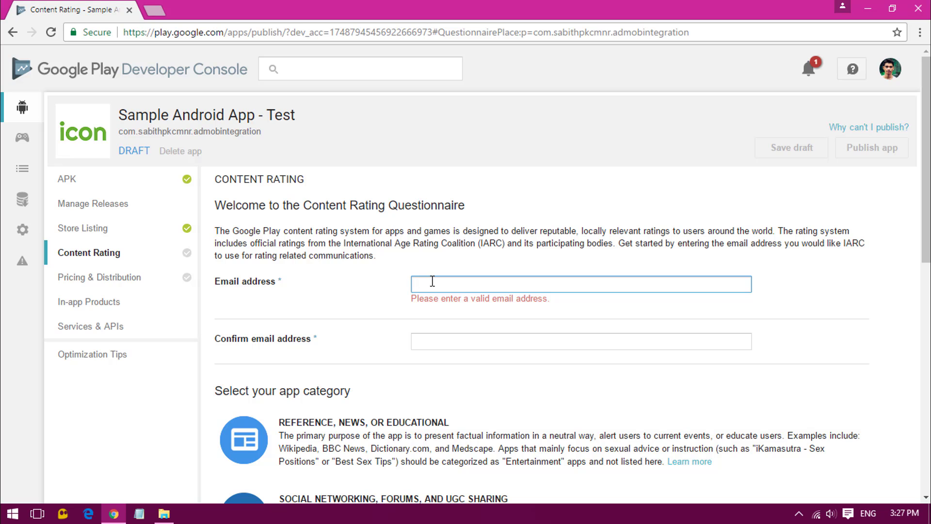
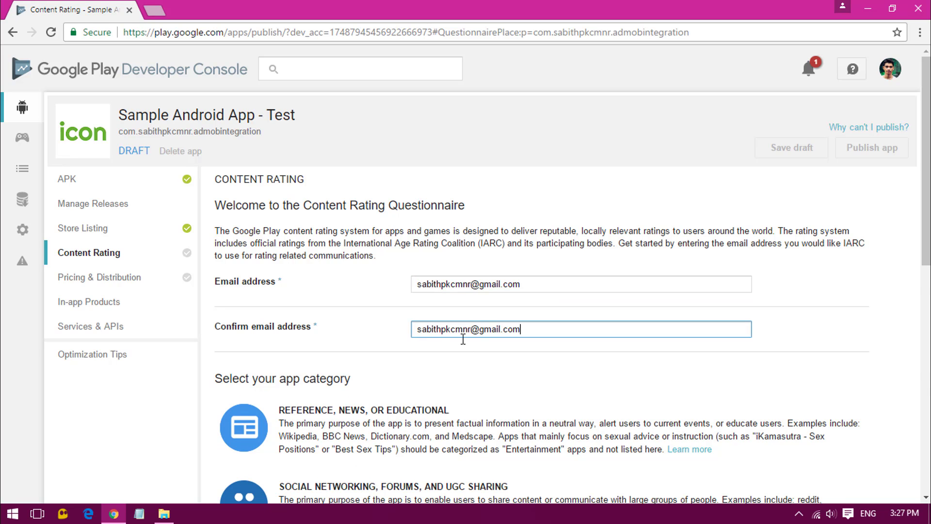
scroll(485, 290, "down", 5)
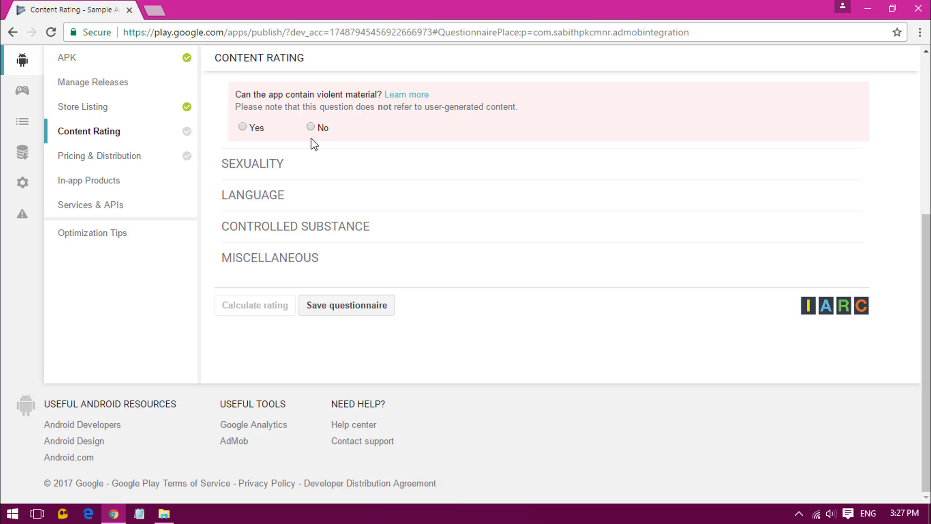
scroll(301, 185, "up", 4)
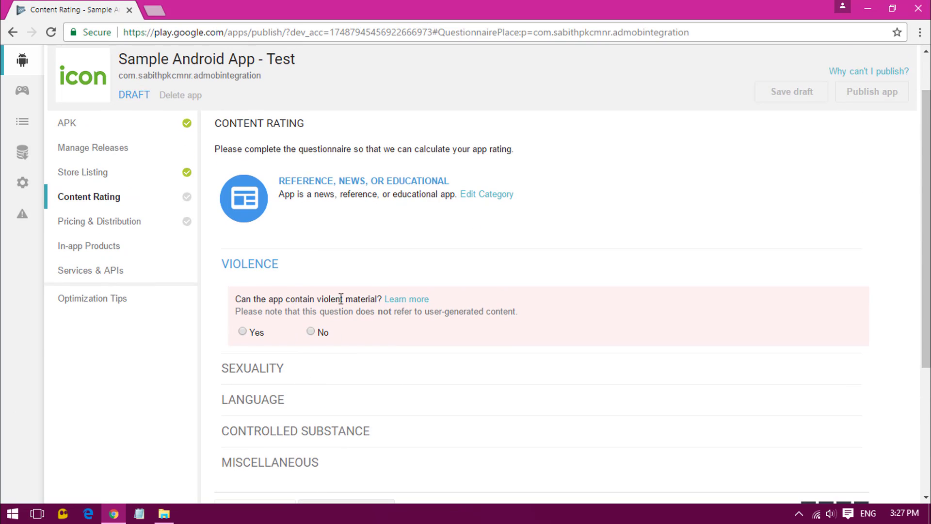
Answer No to violence, sexuality, language, drugs, interaction, personal info and Miscellaneous, then save.
left_click(311, 332)
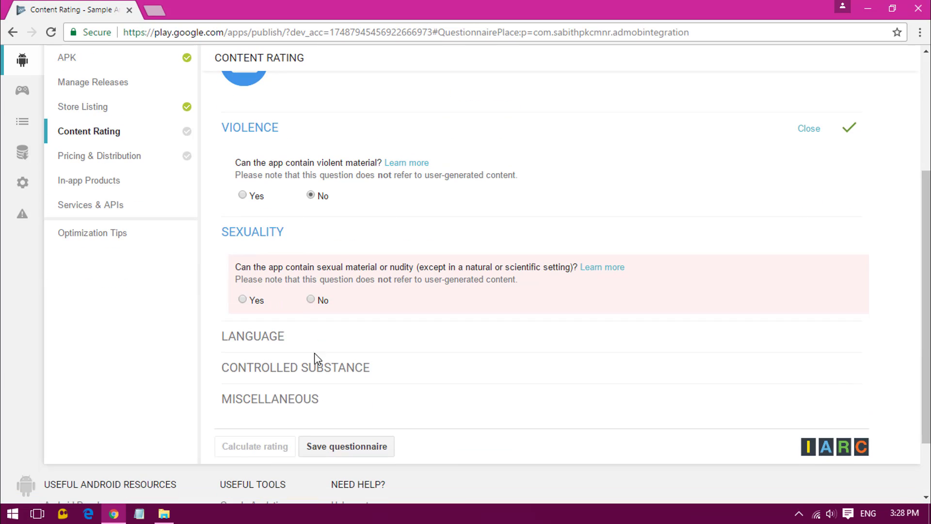
left_click(310, 299)
left_click(312, 404)
left_click(312, 373)
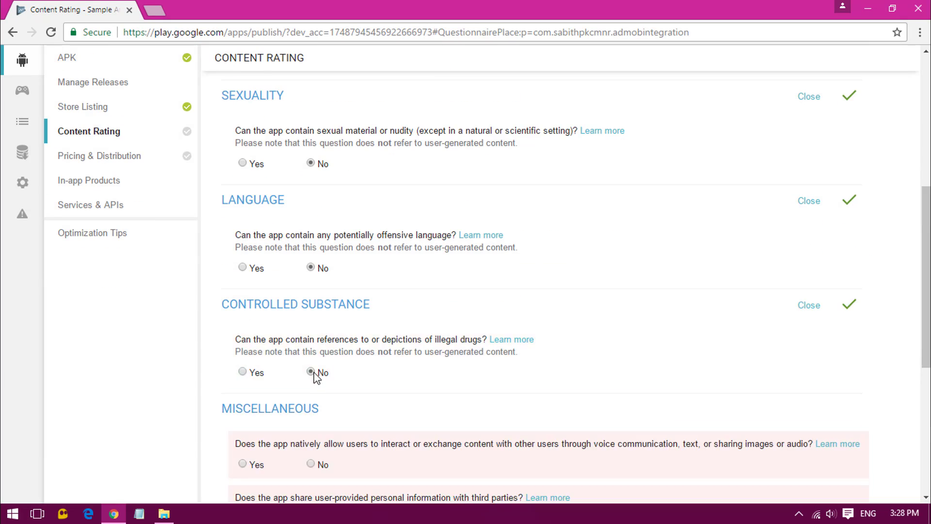
left_click(315, 262)
left_click(312, 315)
left_click_drag(369, 238, 487, 239)
left_click(398, 290)
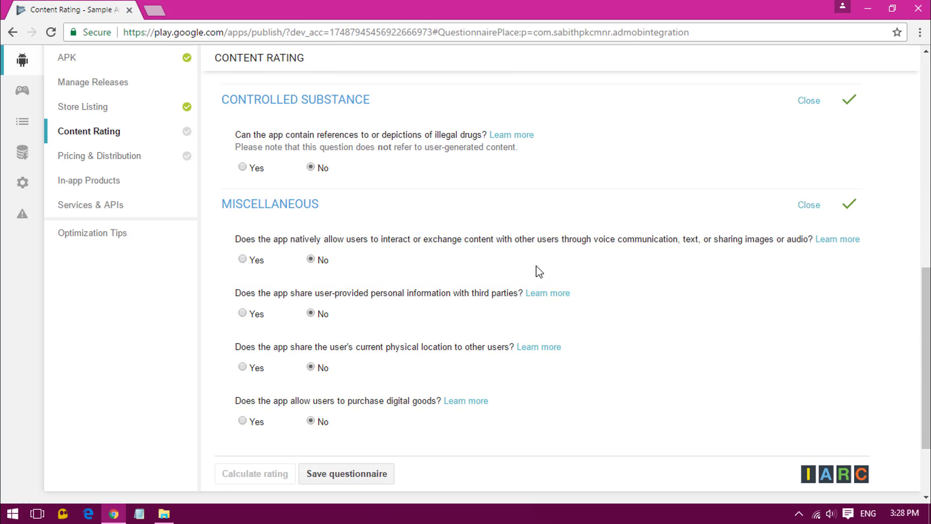
left_click(332, 476)
Calculate the content rating and apply it: Everyone, PEGI 3, IARC 3+.
scroll(485, 427, "down", 3)
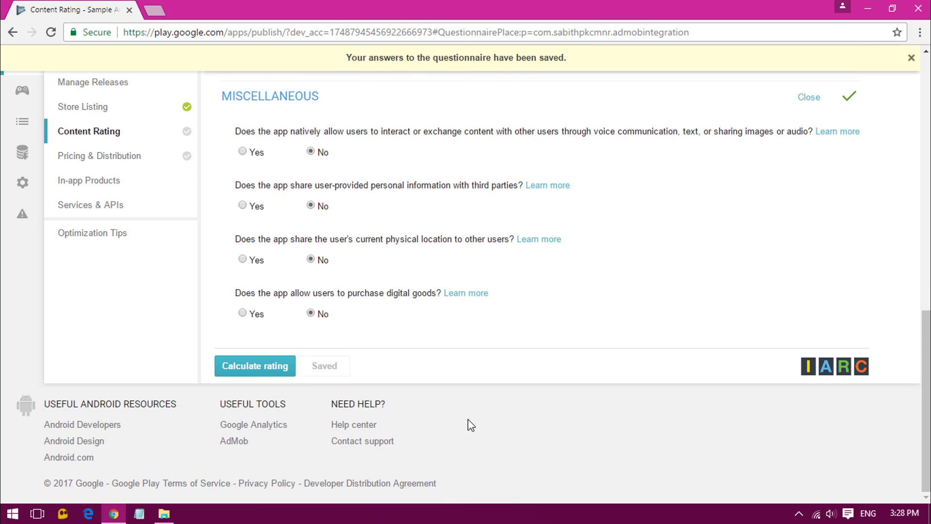
left_click(254, 369)
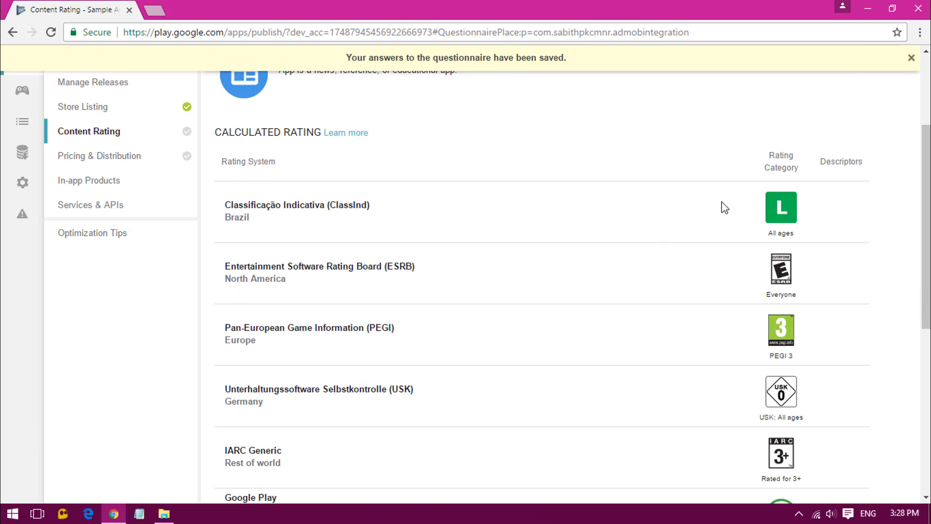
scroll(751, 214, "down", 8)
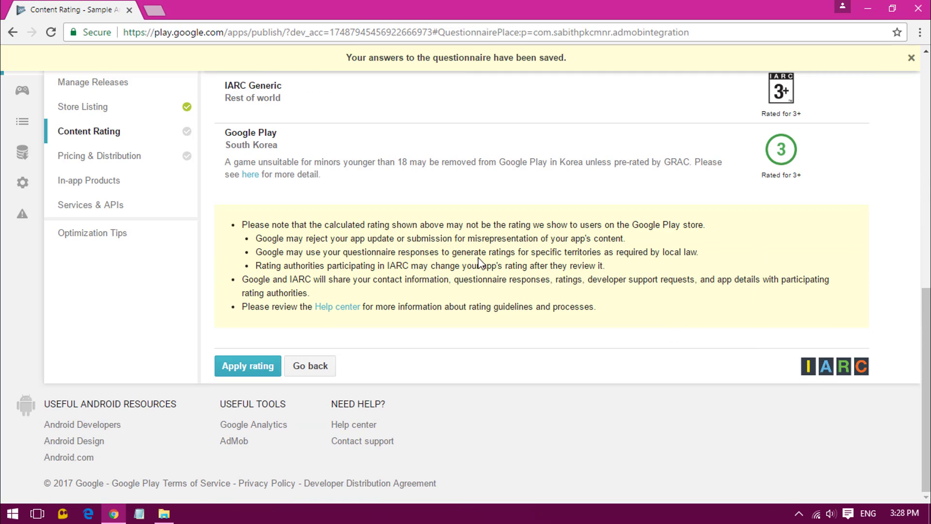
left_click(245, 371)
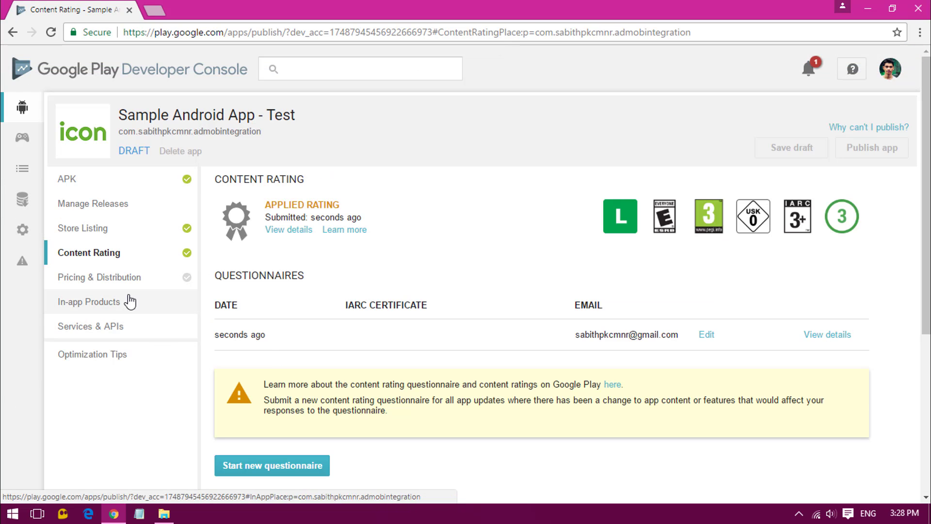
Set the app's price to Free in Pricing & Distribution.
left_click(97, 281)
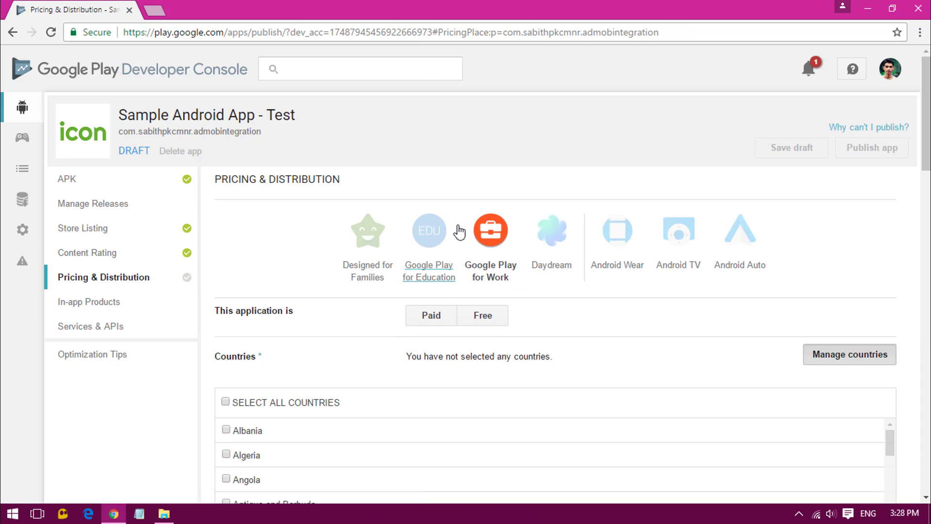
left_click(429, 264)
scroll(370, 245, "up", 4)
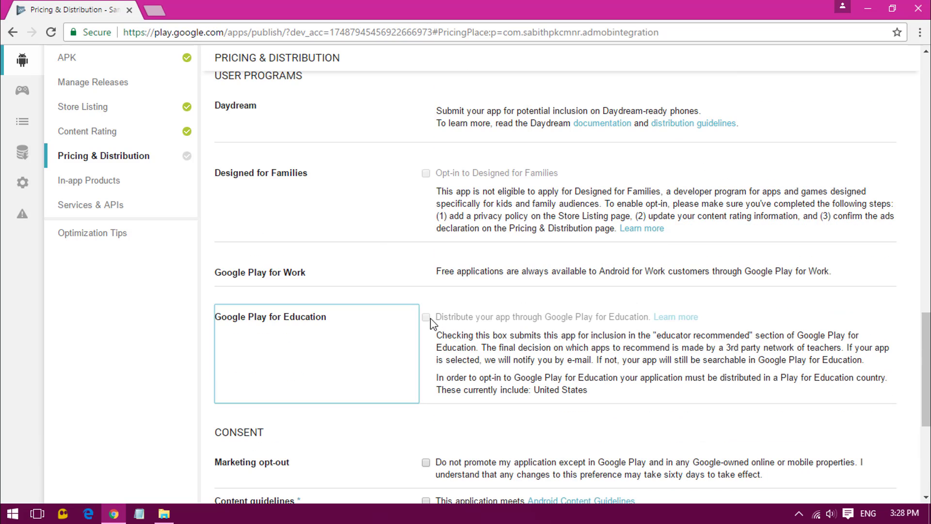
scroll(426, 323, "up", 20)
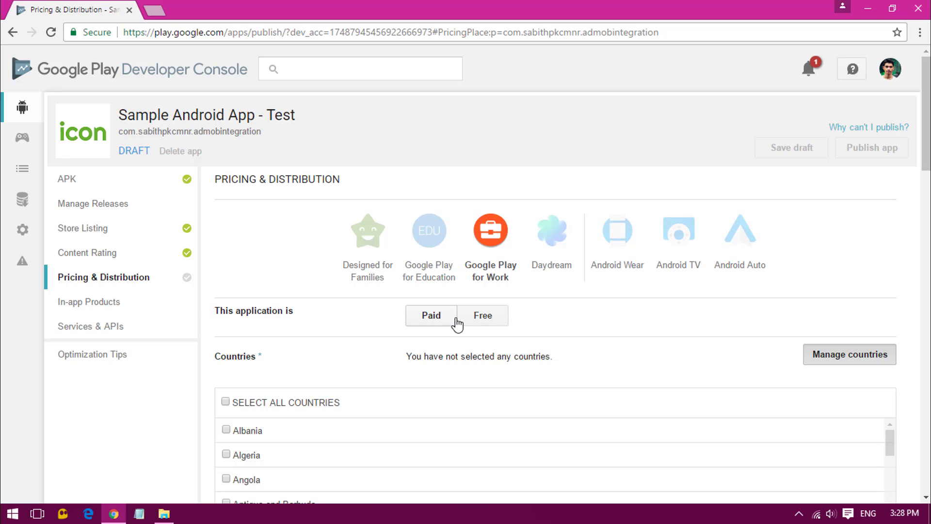
left_click(480, 321)
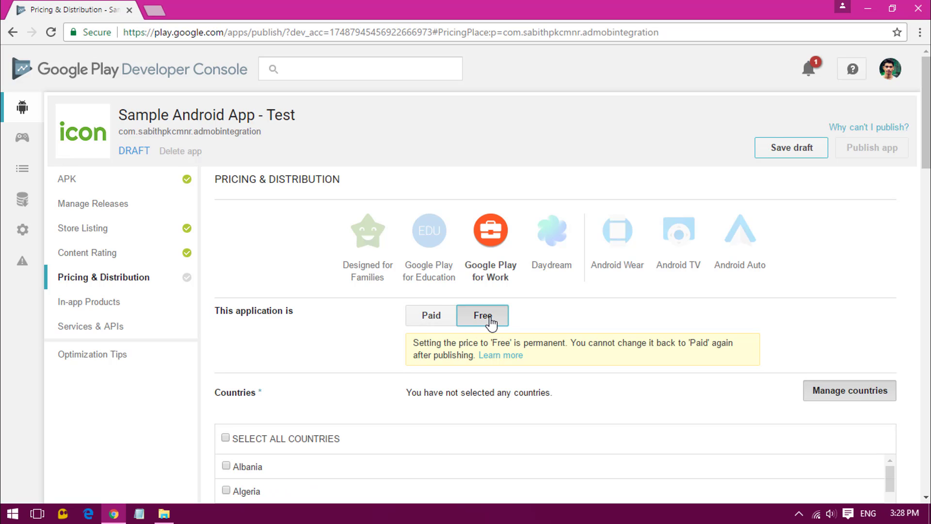
Select all 141 countries plus rest of world and review the ads and device category sections.
scroll(491, 322, "down", 1)
scroll(418, 352, "down", 3)
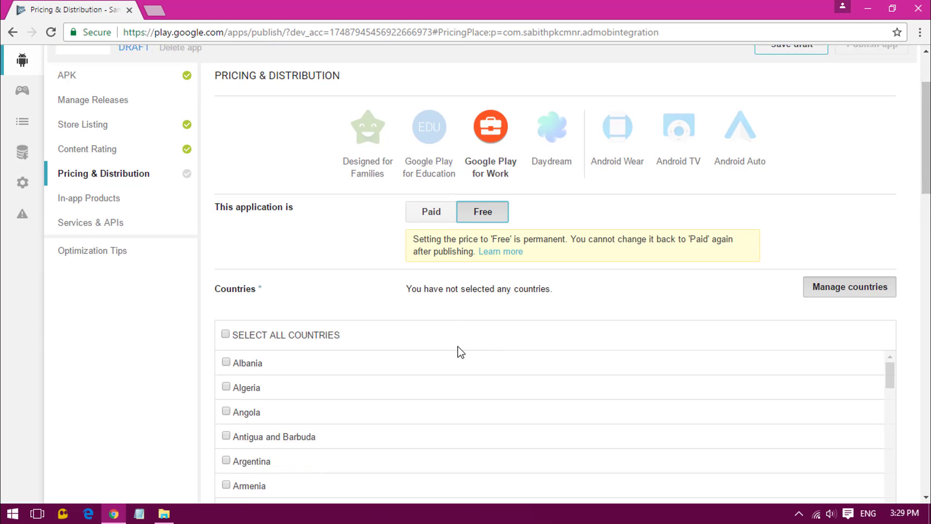
left_click(226, 234)
scroll(567, 332, "down", 6)
scroll(107, 332, "down", 4)
scroll(300, 340, "down", 1)
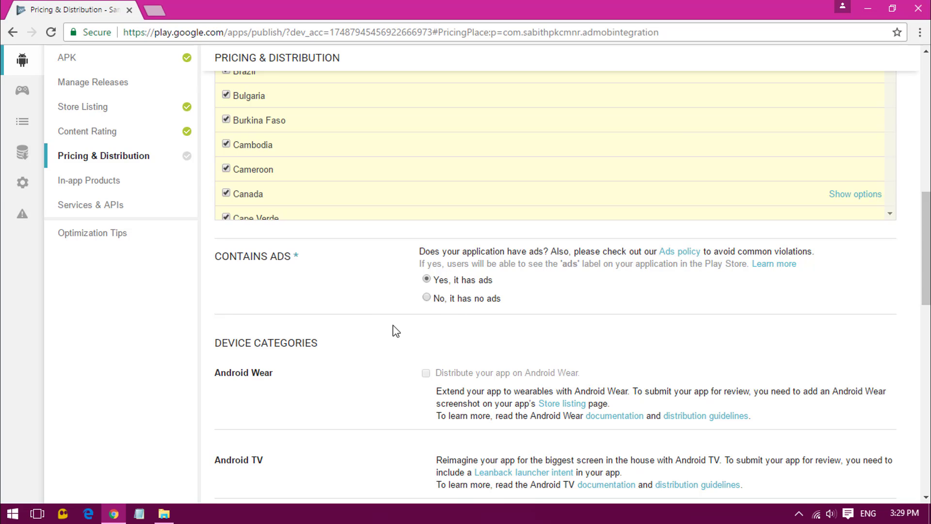
scroll(397, 326, "down", 5)
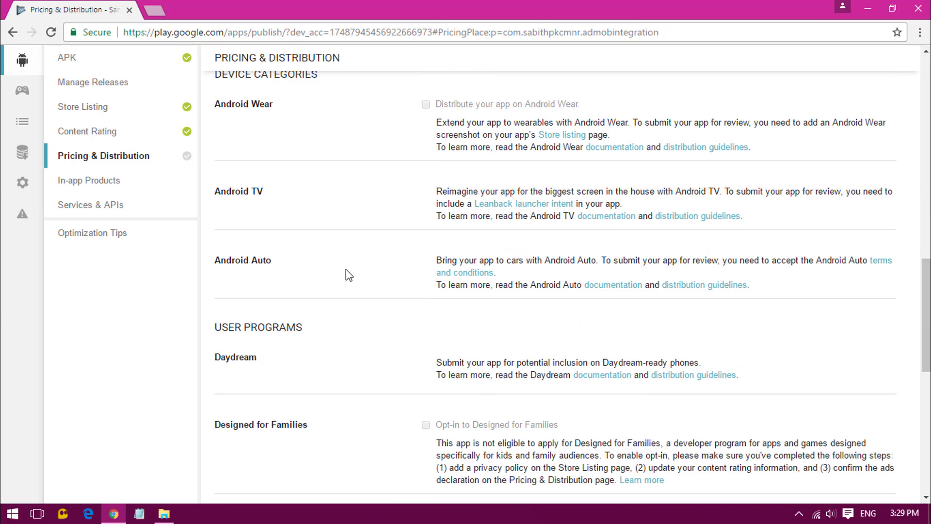
scroll(349, 275, "down", 5)
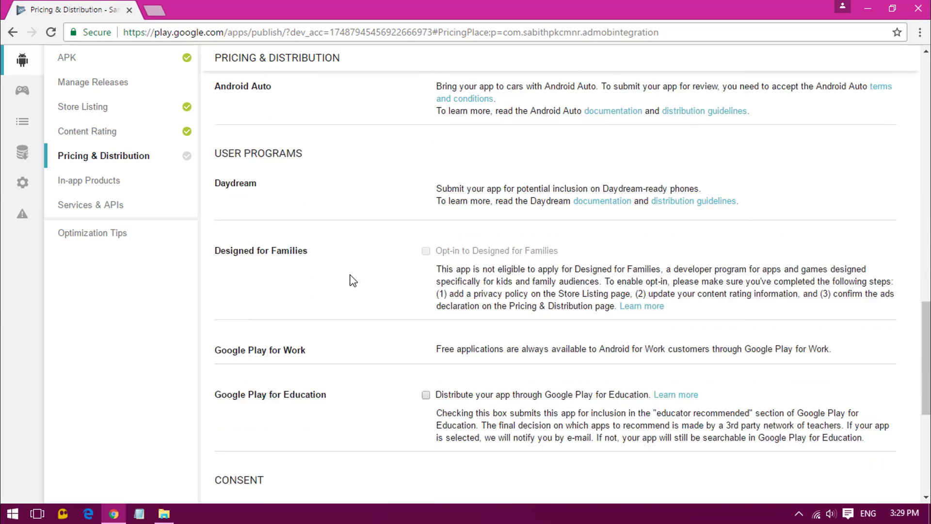
Opt into Google Play for Education, save the draft, and publish the app.
left_click(425, 279)
scroll(430, 382, "up", 20)
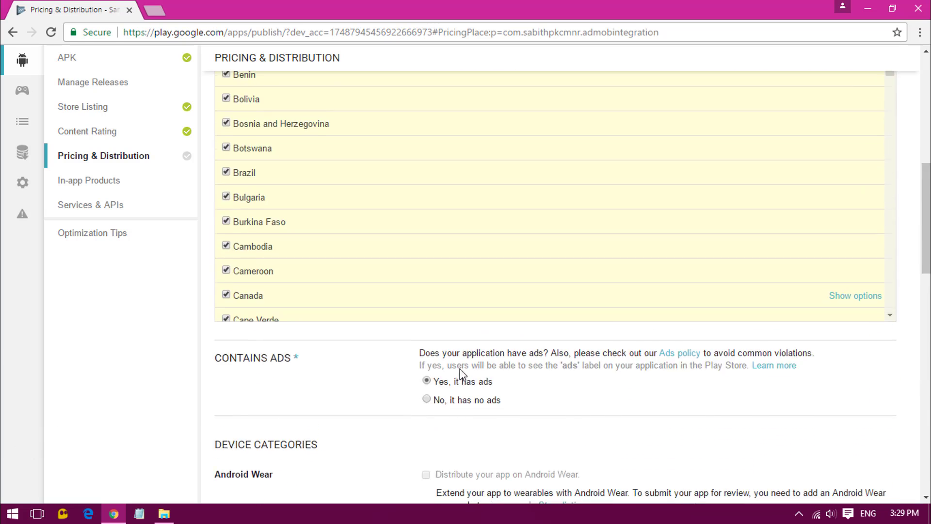
left_click(800, 151)
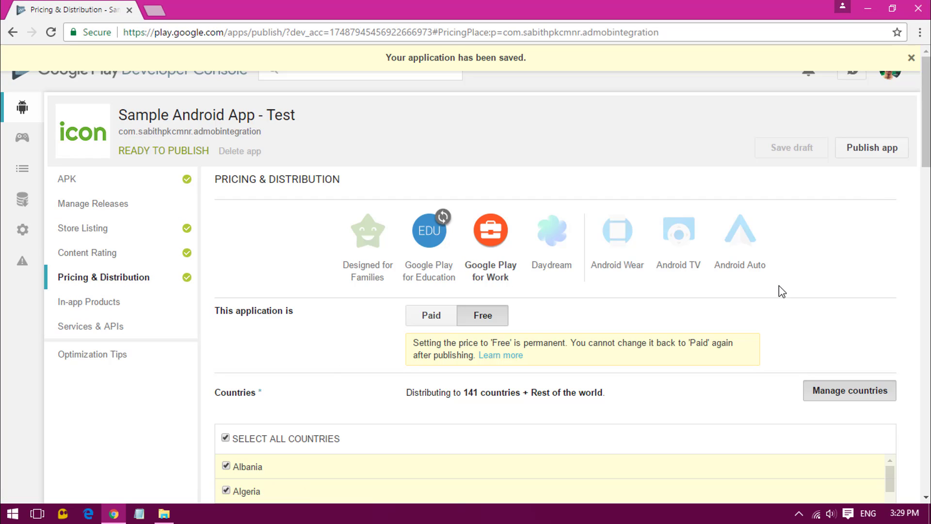
left_click(853, 148)
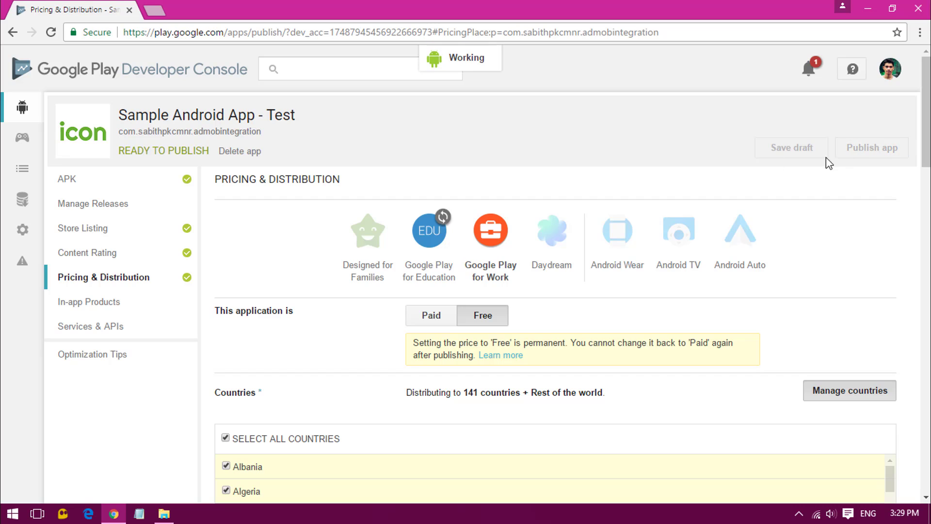